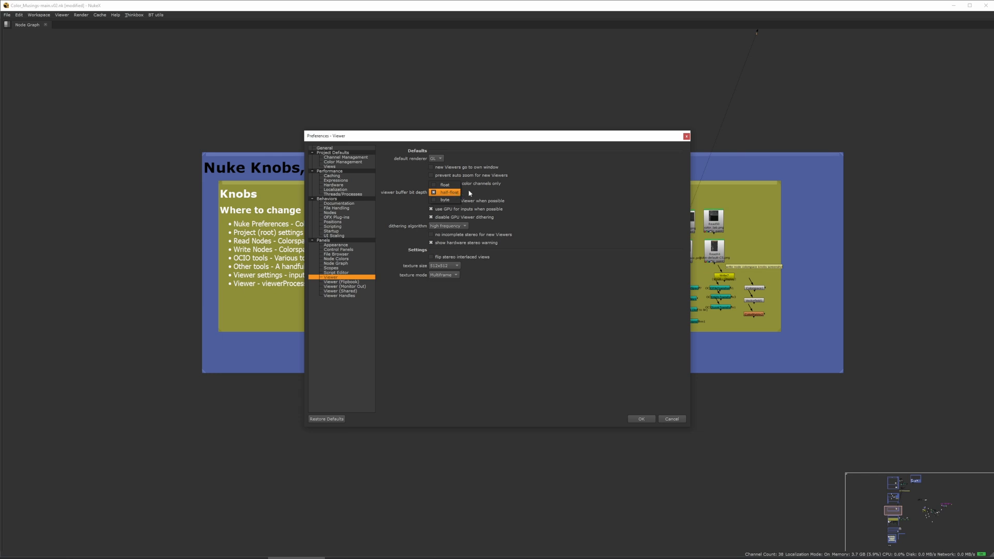
Review the Color Management page of the Preferences and close the dialog without saving.
{"action": "left_click", "coordinate": [600, 221]}
{"action": "left_click", "coordinate": [343, 162]}
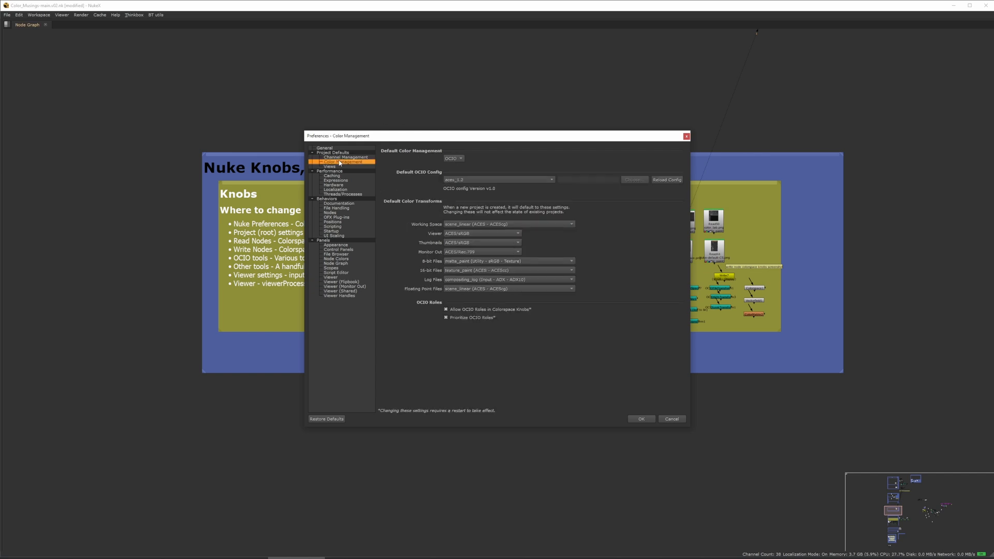
{"action": "left_click", "coordinate": [672, 420]}
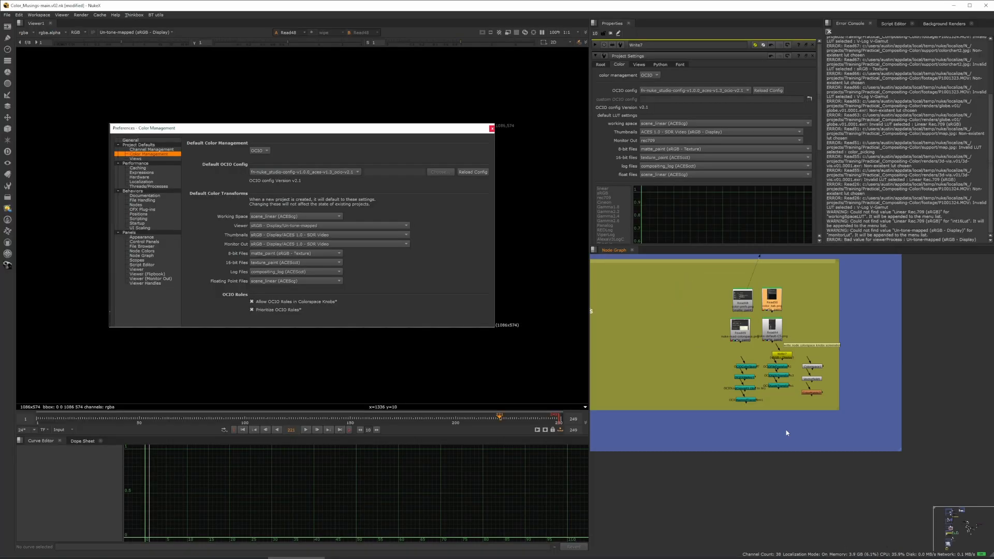
Open the Project Settings color tab and browse the color management mode options.
{"action": "scroll", "coordinate": [937, 338], "scroll_direction": "up", "scroll_amount": 5}
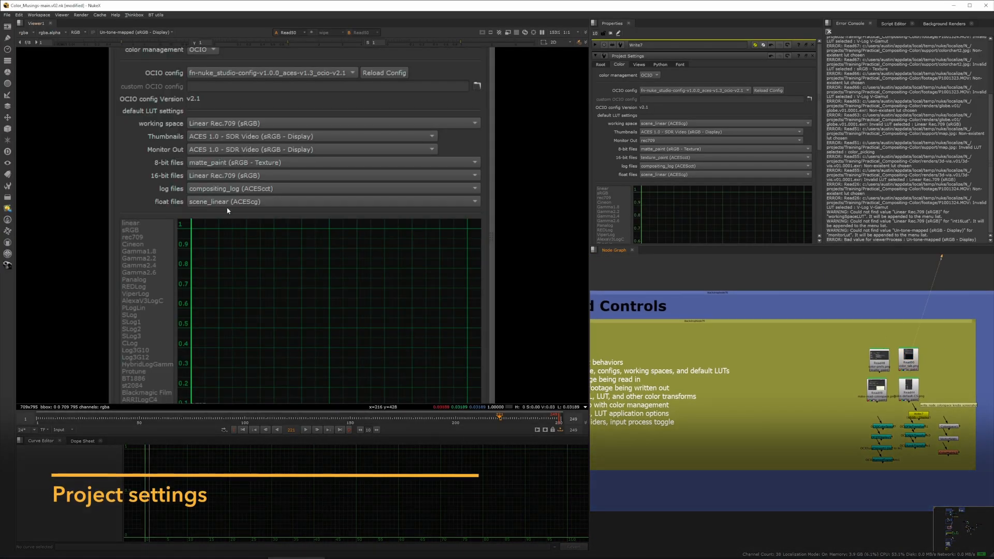
{"action": "middle_click_drag", "start_coordinate": [284, 163], "coordinate": [277, 234]}
{"action": "key", "text": "f"}
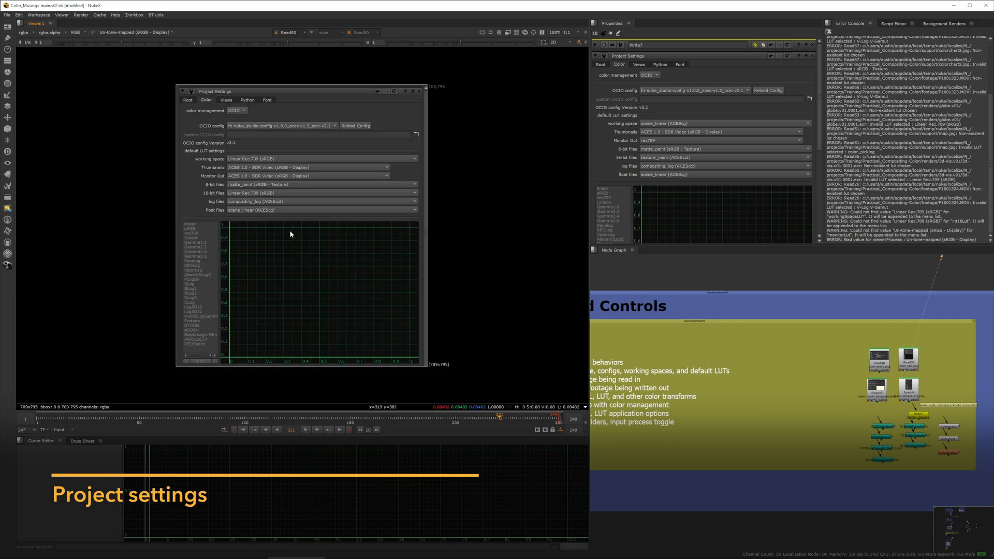
{"action": "scroll", "coordinate": [291, 234], "scroll_direction": "up", "scroll_amount": 4}
{"action": "left_click", "coordinate": [659, 75]}
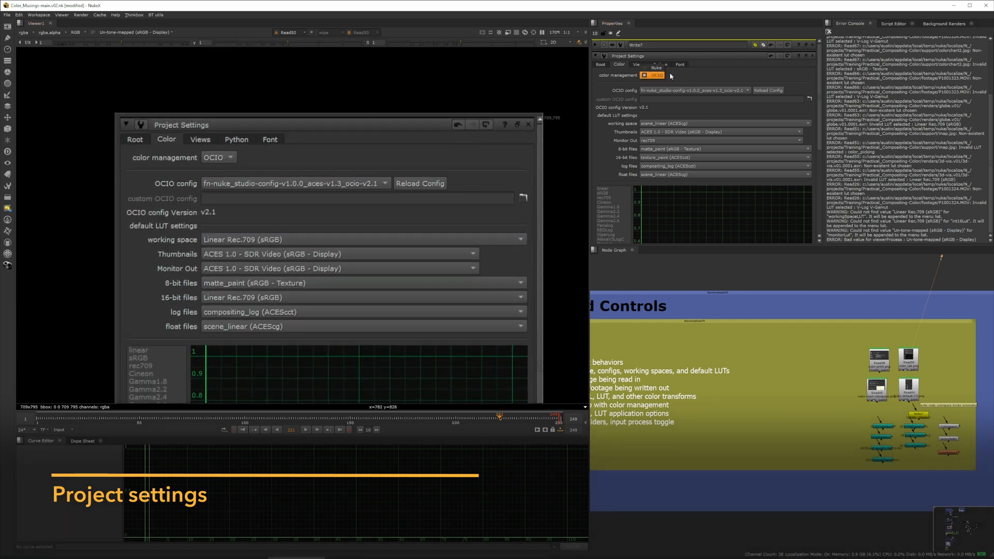
{"action": "left_click", "coordinate": [671, 76]}
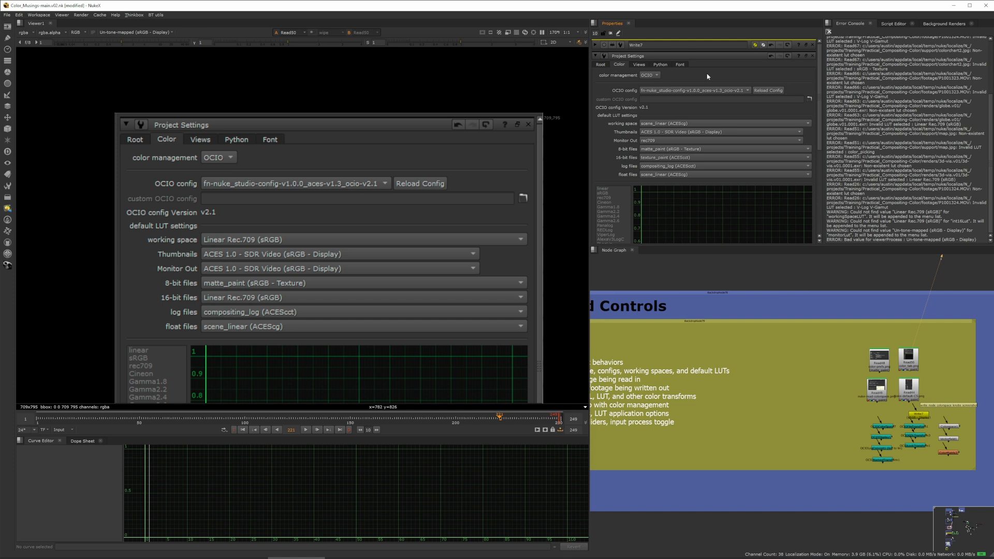
{"action": "left_click", "coordinate": [650, 75]}
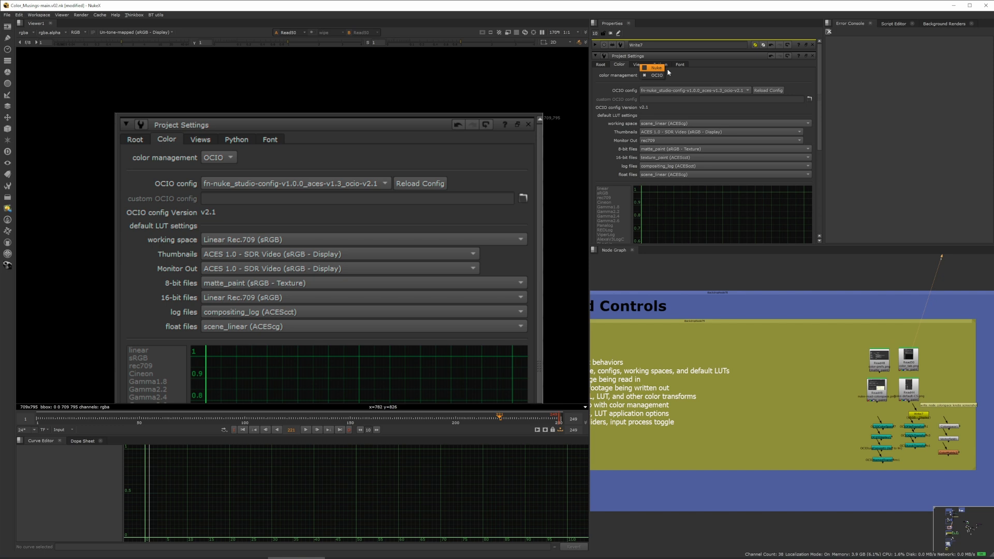
{"action": "left_click", "coordinate": [687, 76]}
{"action": "mouse_move", "coordinate": [698, 91]}
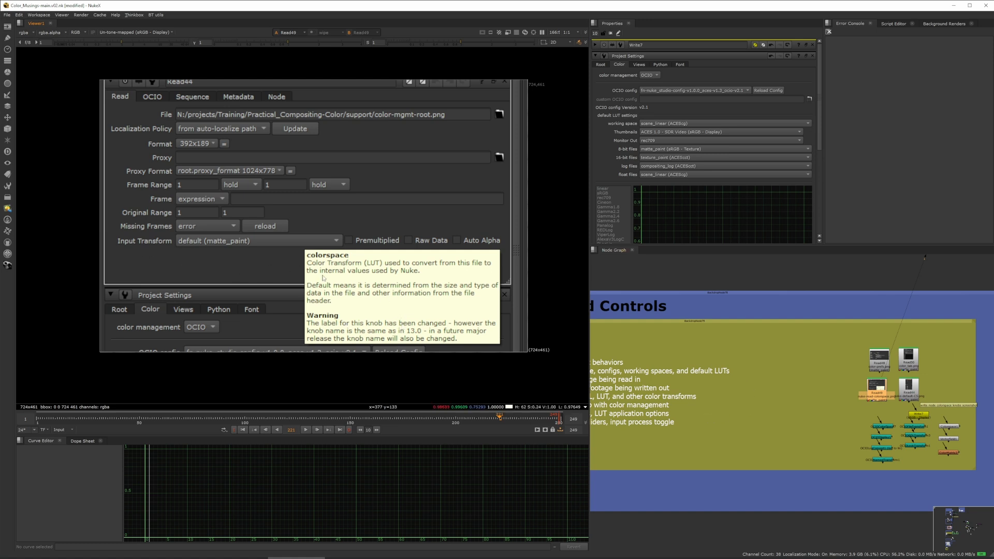
View the selected Read node's colorspace list image in the Viewer and zoom around it.
{"action": "left_click", "coordinate": [909, 386]}
{"action": "key", "text": "1"}
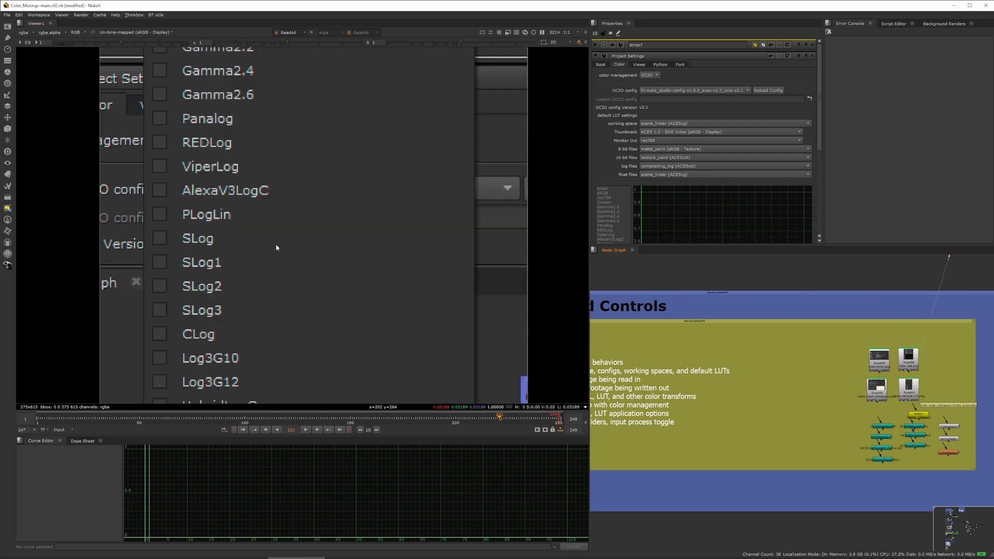
{"action": "scroll", "coordinate": [262, 282], "scroll_direction": "down", "scroll_amount": 5}
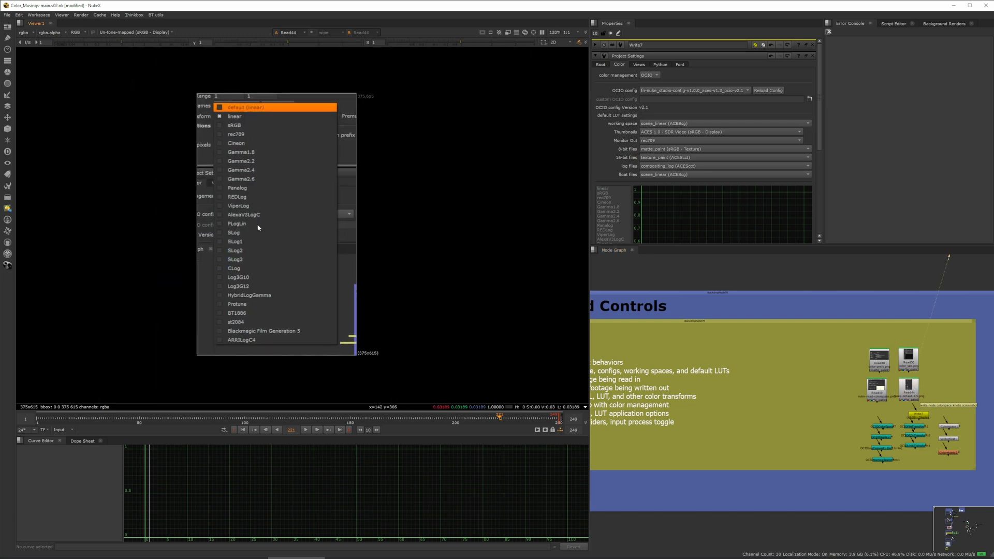
{"action": "scroll", "coordinate": [258, 227], "scroll_direction": "up", "scroll_amount": 1}
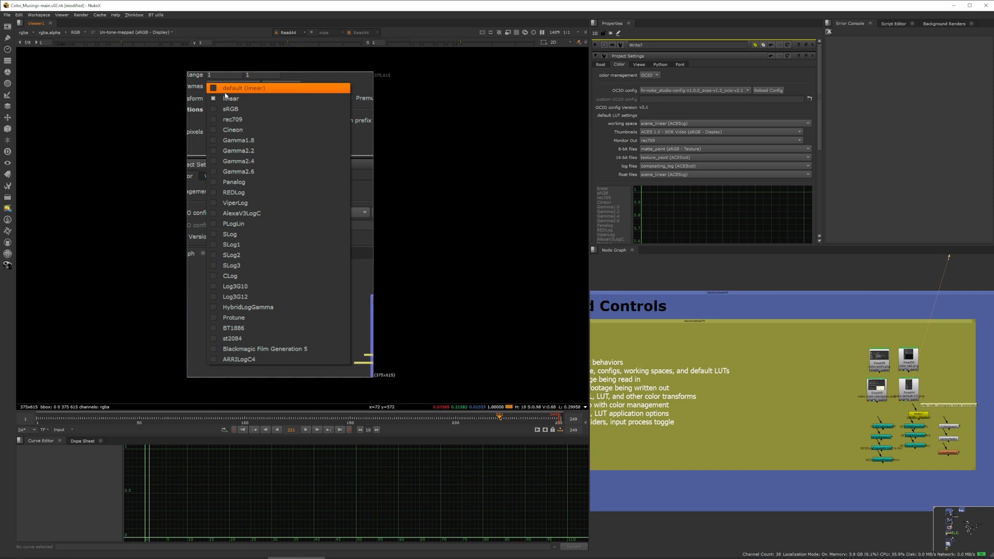
{"action": "scroll", "coordinate": [823, 366], "scroll_direction": "up", "scroll_amount": 3}
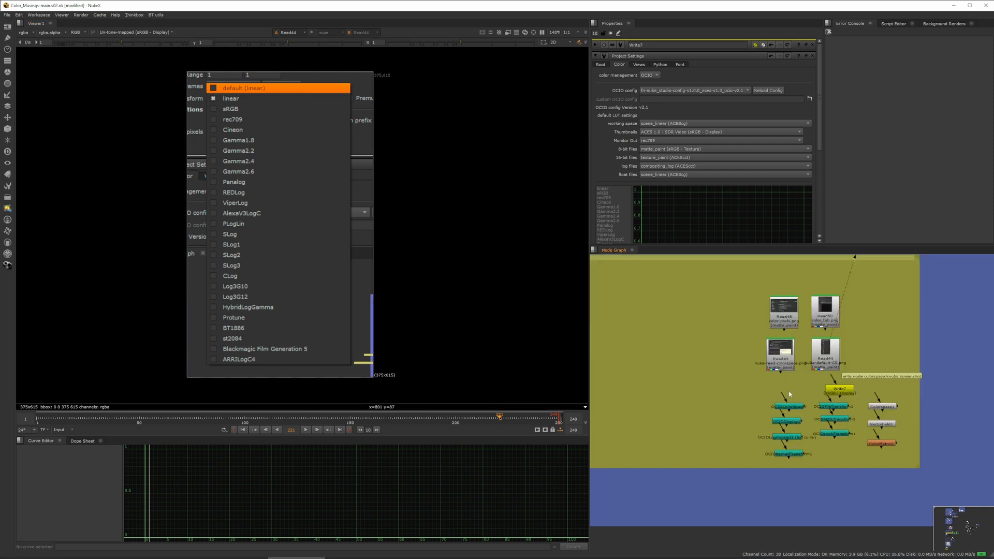
Open the Write node's properties, nudge the node, and set its transform type to colorspace.
{"action": "double_click", "coordinate": [877, 389]}
{"action": "left_click_drag", "start_coordinate": [876, 389], "coordinate": [832, 379]}
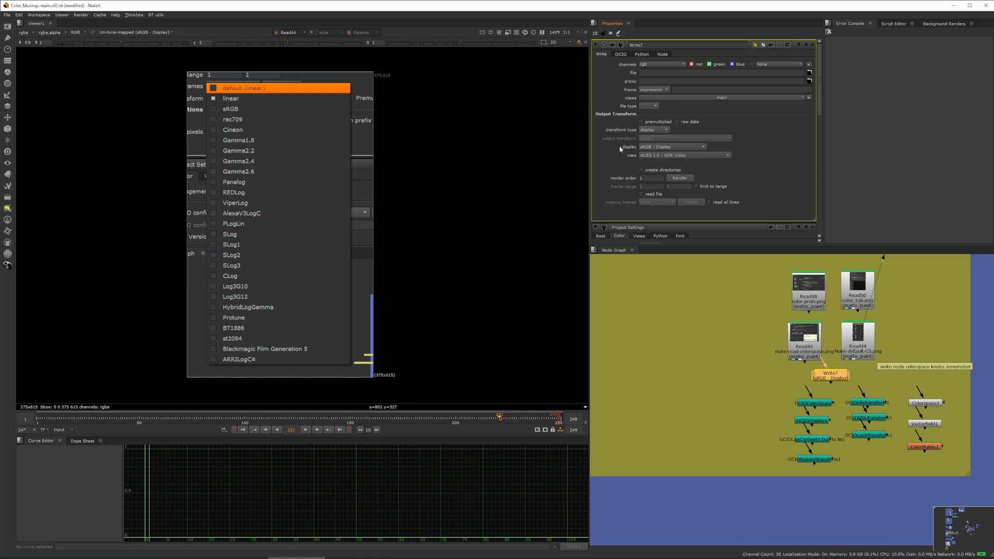
{"action": "left_click", "coordinate": [656, 130]}
{"action": "left_click", "coordinate": [657, 123]}
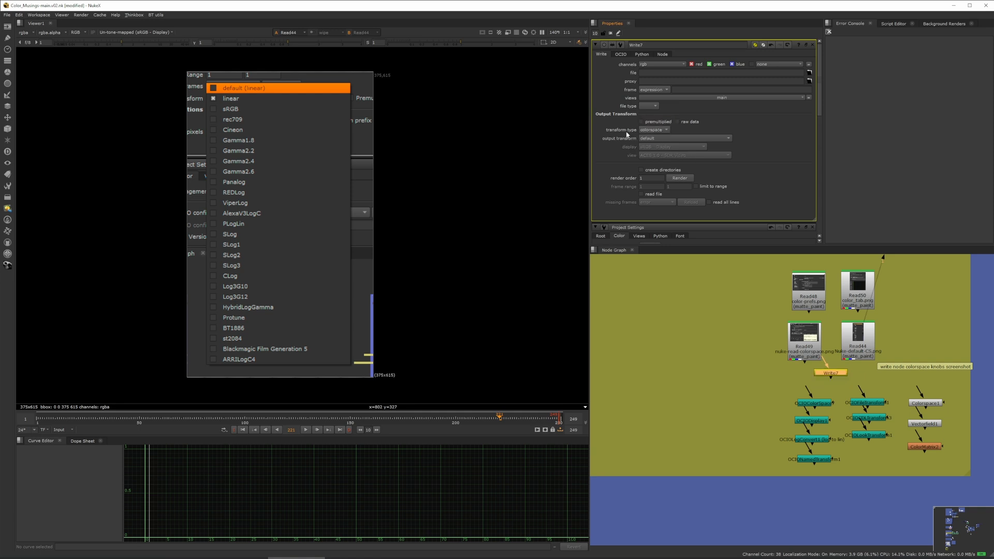
Open the Read node's properties and browse its Input Transform options.
{"action": "double_click", "coordinate": [796, 346]}
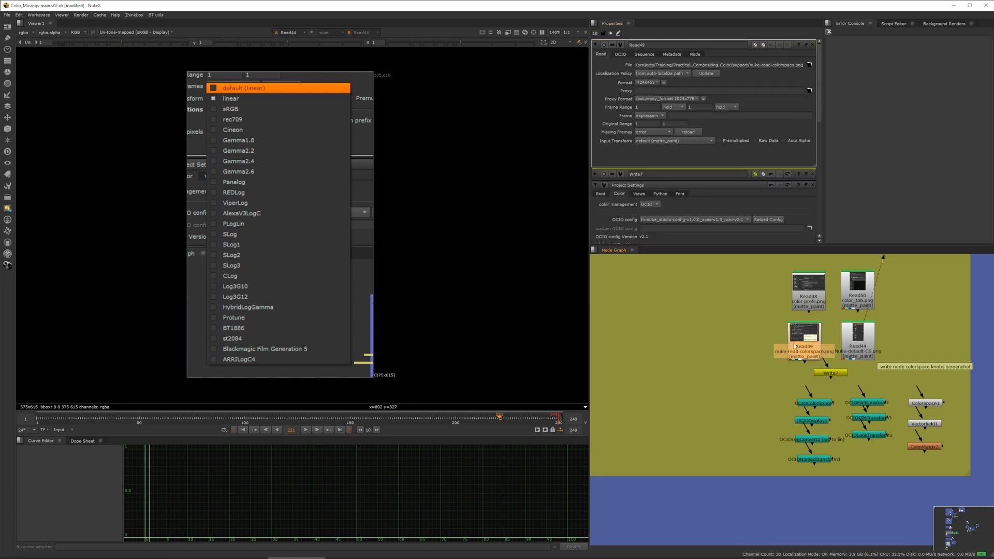
{"action": "left_click", "coordinate": [657, 141]}
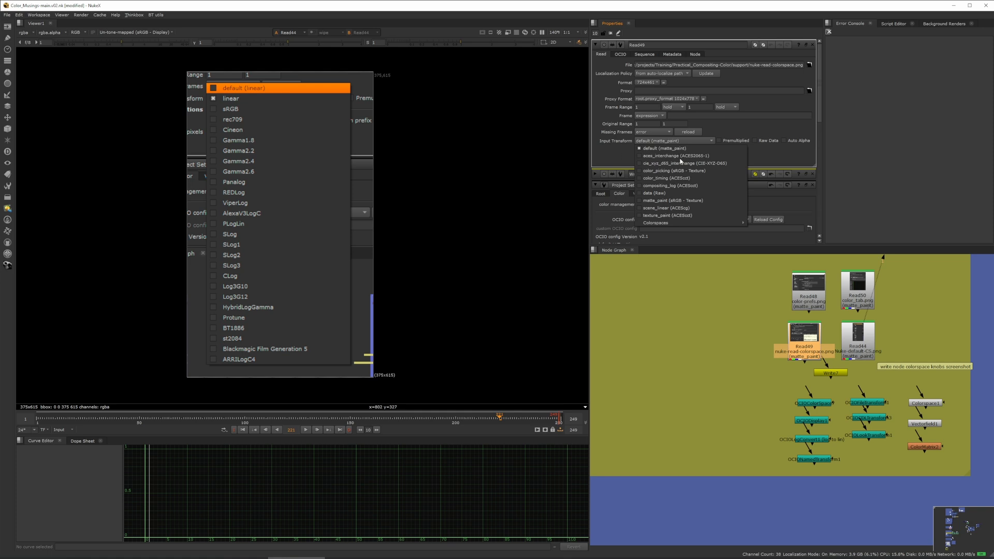
{"action": "left_click", "coordinate": [604, 159]}
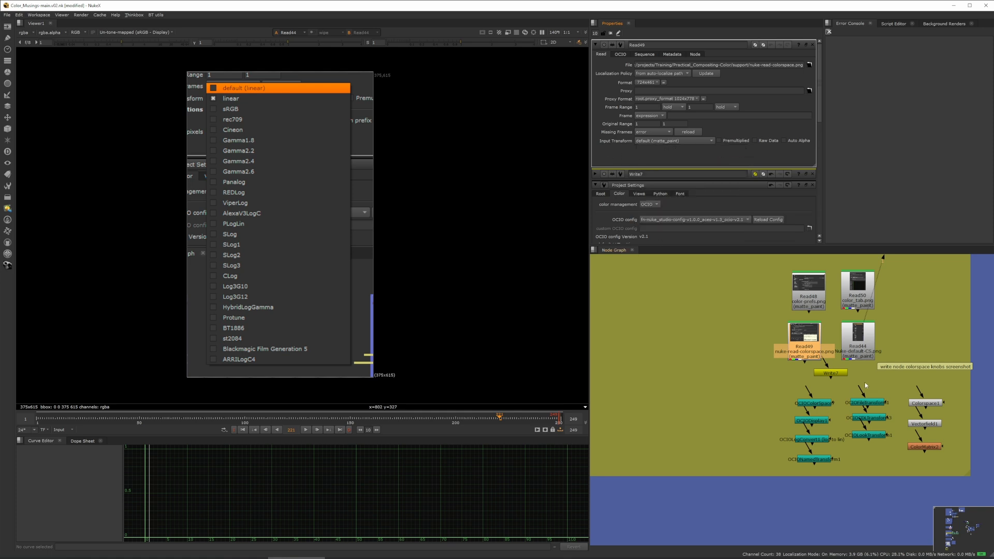
Switch the Write node's transform type to display and browse its display and view options.
{"action": "double_click", "coordinate": [832, 373]}
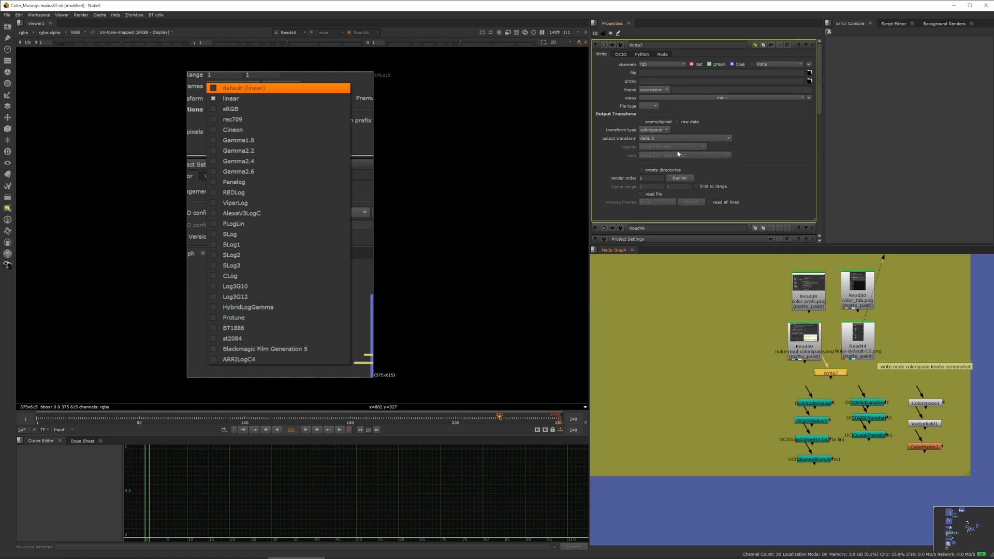
{"action": "left_click", "coordinate": [654, 130]}
{"action": "left_click", "coordinate": [717, 133]}
{"action": "left_click", "coordinate": [652, 130]}
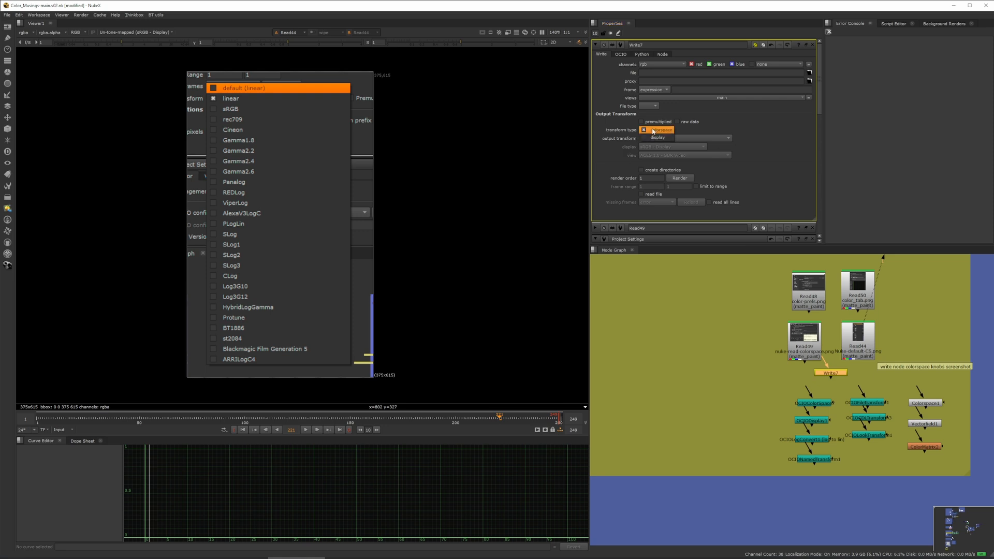
{"action": "left_click", "coordinate": [655, 139]}
{"action": "left_click", "coordinate": [673, 149]}
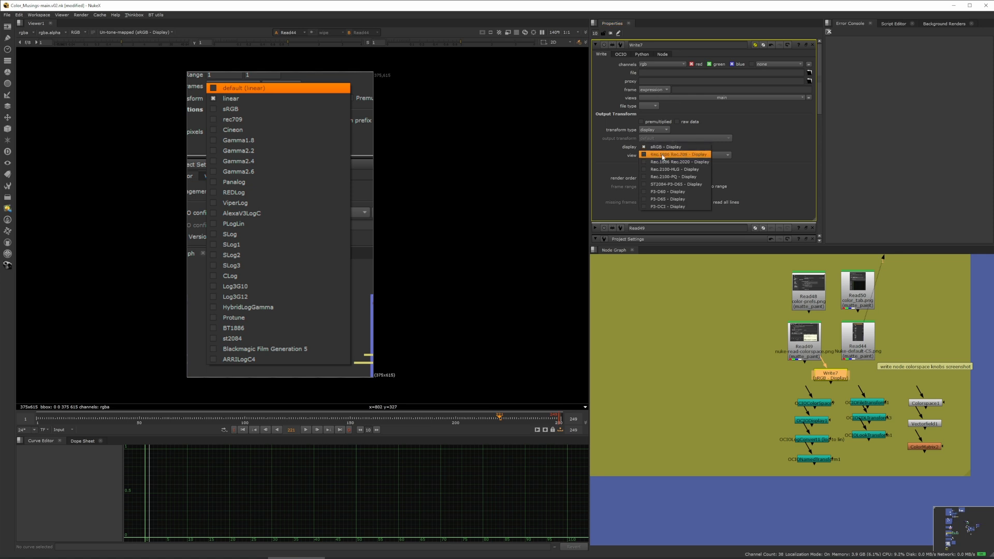
{"action": "left_click", "coordinate": [665, 147]}
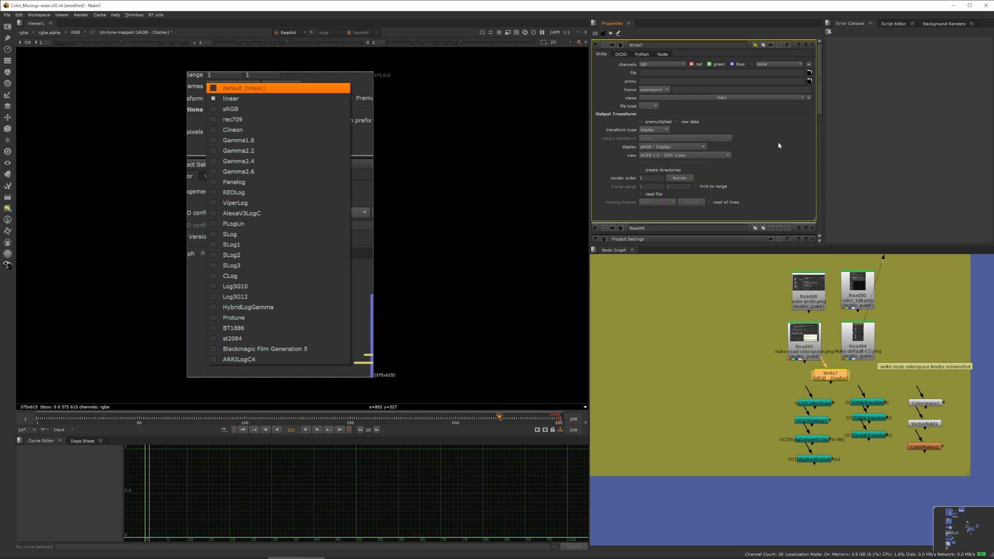
{"action": "left_click", "coordinate": [673, 147]}
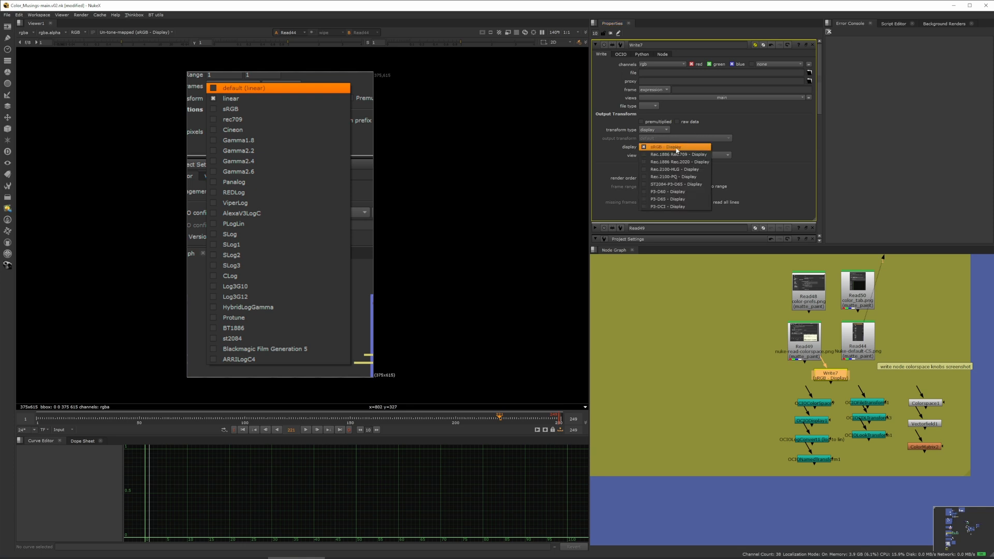
{"action": "left_click", "coordinate": [665, 150]}
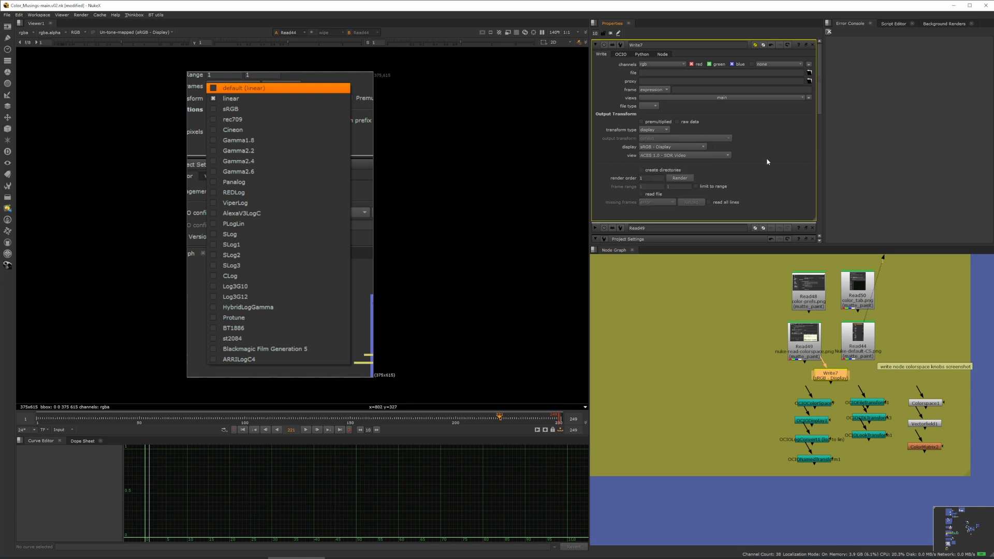
{"action": "left_click", "coordinate": [668, 155]}
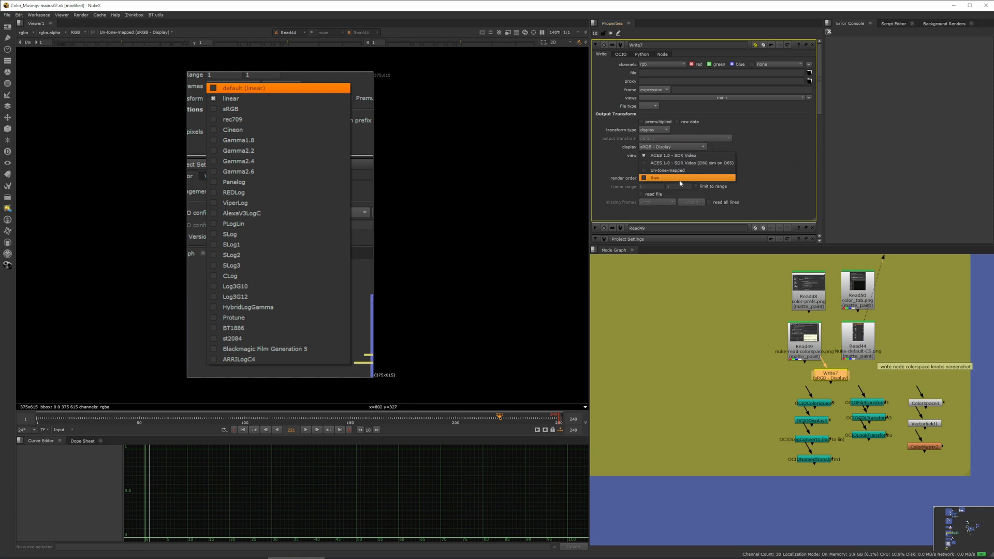
{"action": "left_click", "coordinate": [781, 156]}
Set the Write node's transform type back to colorspace and browse the output transform colorspaces.
{"action": "left_click", "coordinate": [655, 130]}
{"action": "left_click", "coordinate": [659, 122]}
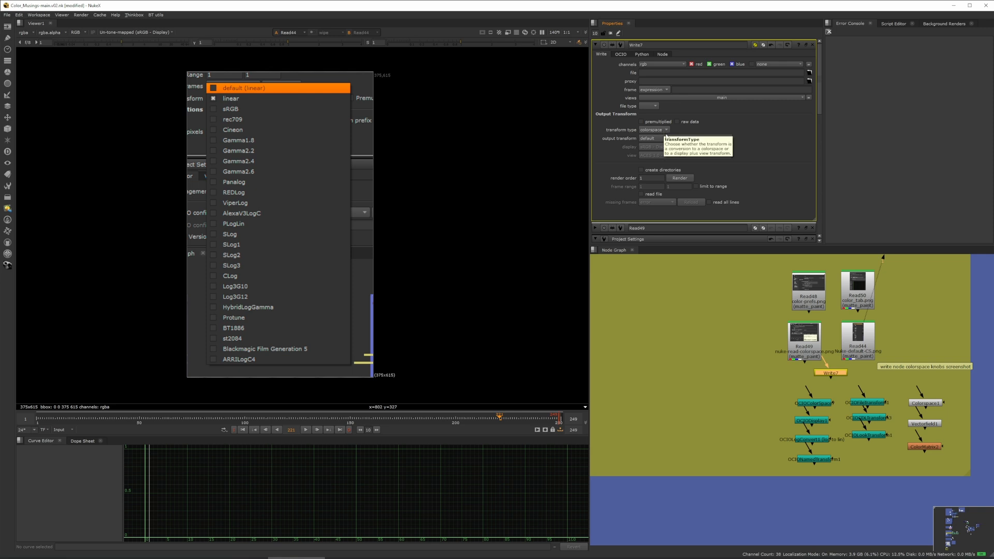
{"action": "left_click", "coordinate": [653, 138]}
{"action": "mouse_move", "coordinate": [711, 221]}
{"action": "mouse_move", "coordinate": [772, 228]}
{"action": "mouse_move", "coordinate": [824, 257]}
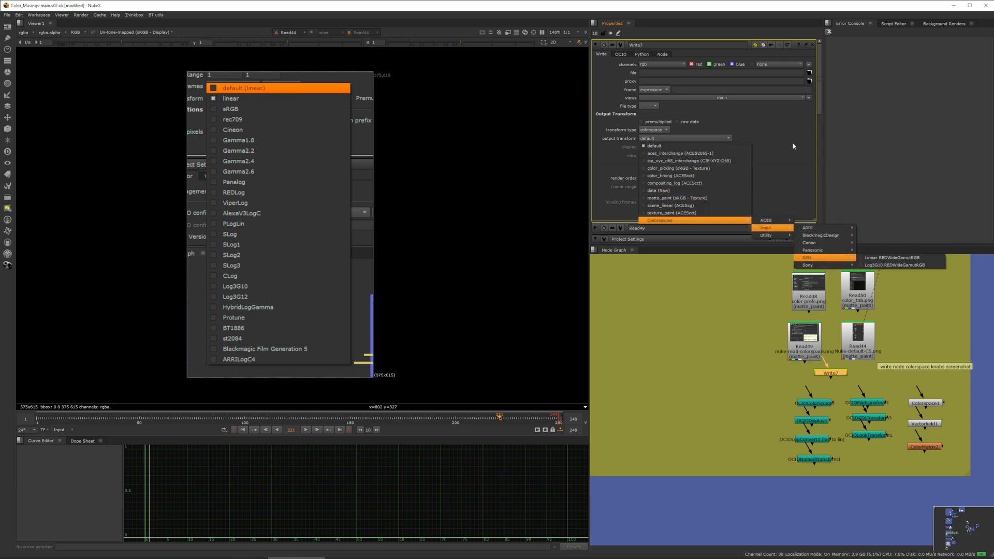
{"action": "left_click", "coordinate": [857, 147]}
Select the OCIOColorSpace node, view it, and open its properties.
{"action": "middle_click_drag", "start_coordinate": [825, 386], "coordinate": [774, 350]}
{"action": "left_click_drag", "start_coordinate": [776, 350], "coordinate": [774, 355]}
{"action": "middle_click_drag", "start_coordinate": [832, 351], "coordinate": [838, 317]}
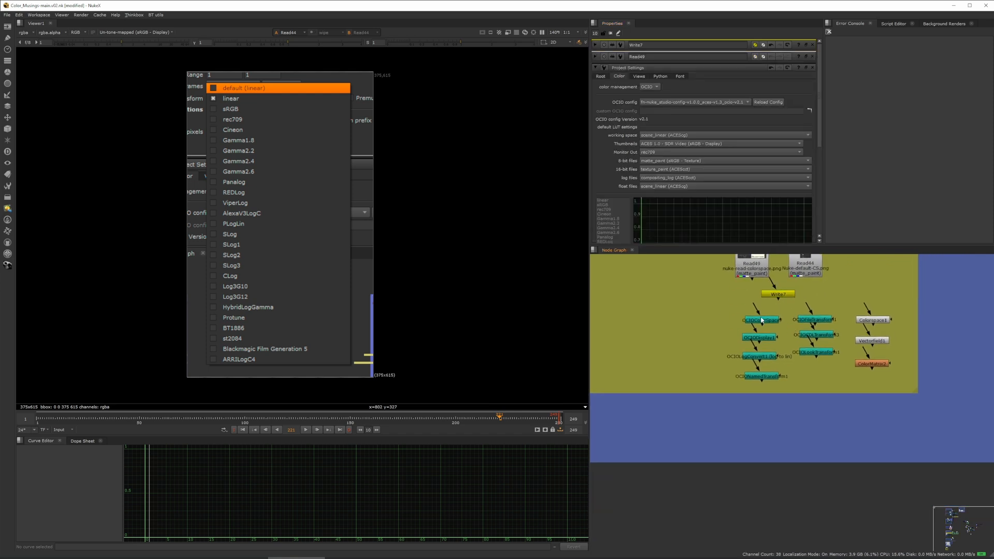
{"action": "scroll", "coordinate": [765, 321], "scroll_direction": "up", "scroll_amount": 4}
{"action": "left_click", "coordinate": [768, 322]}
{"action": "key", "text": "1"}
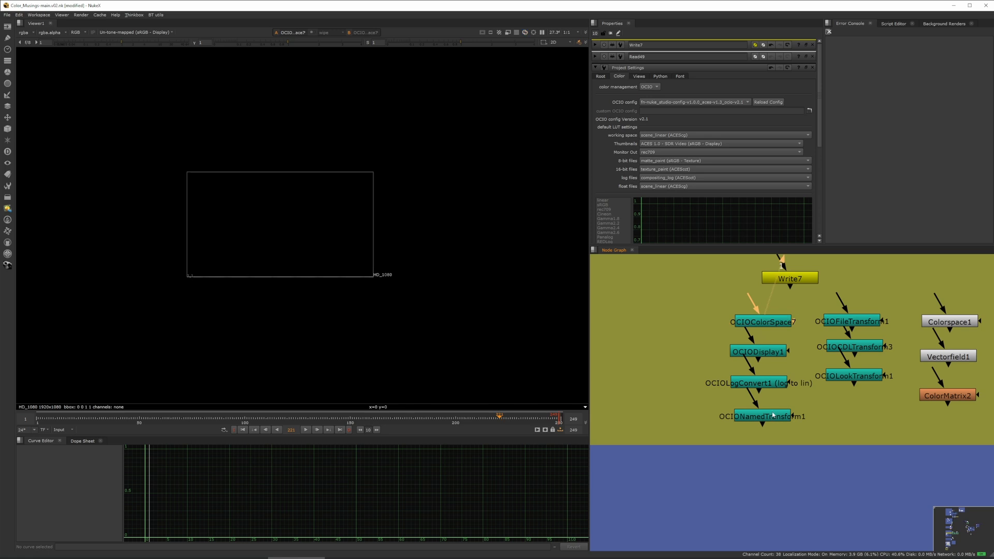
{"action": "double_click", "coordinate": [770, 324]}
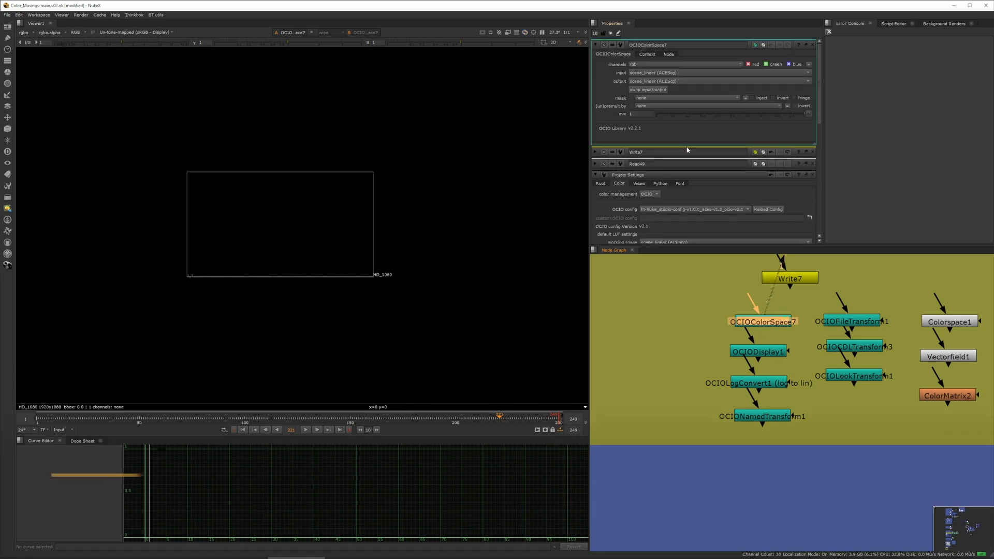
Review the OCIOColorSpace node's input and output colorspace options.
{"action": "left_click_drag", "start_coordinate": [682, 292], "coordinate": [910, 472]}
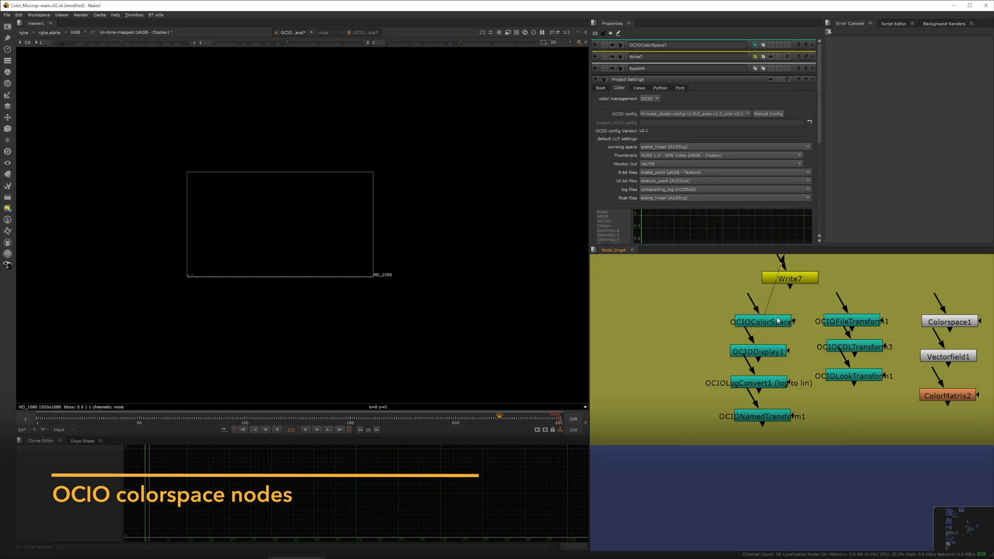
{"action": "double_click", "coordinate": [778, 321]}
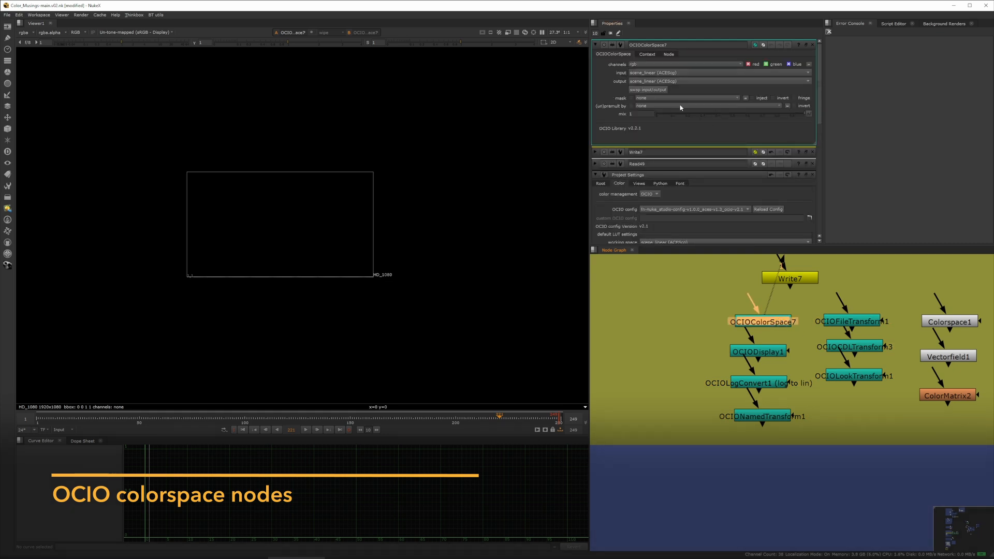
{"action": "left_click", "coordinate": [689, 73]}
{"action": "left_click", "coordinate": [603, 90]}
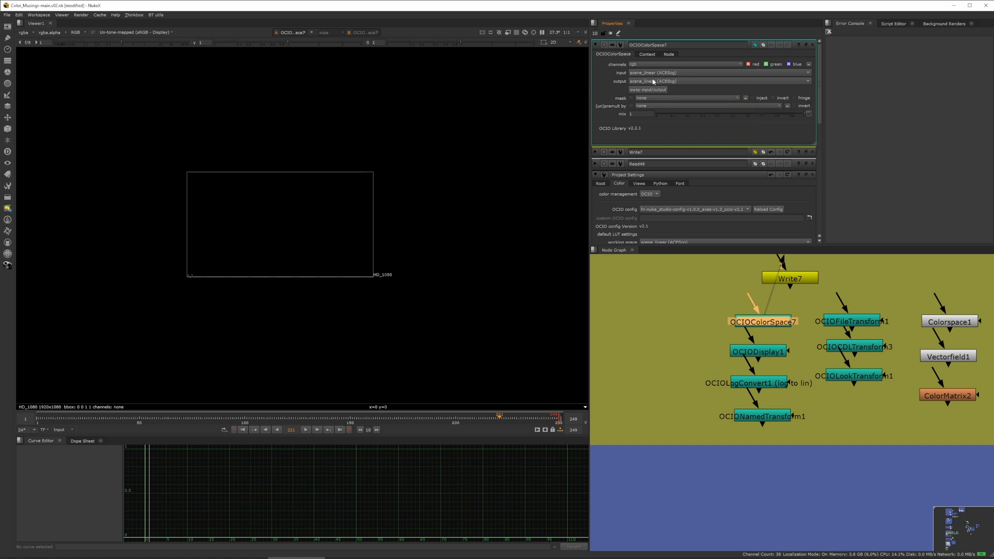
{"action": "left_click", "coordinate": [732, 82]}
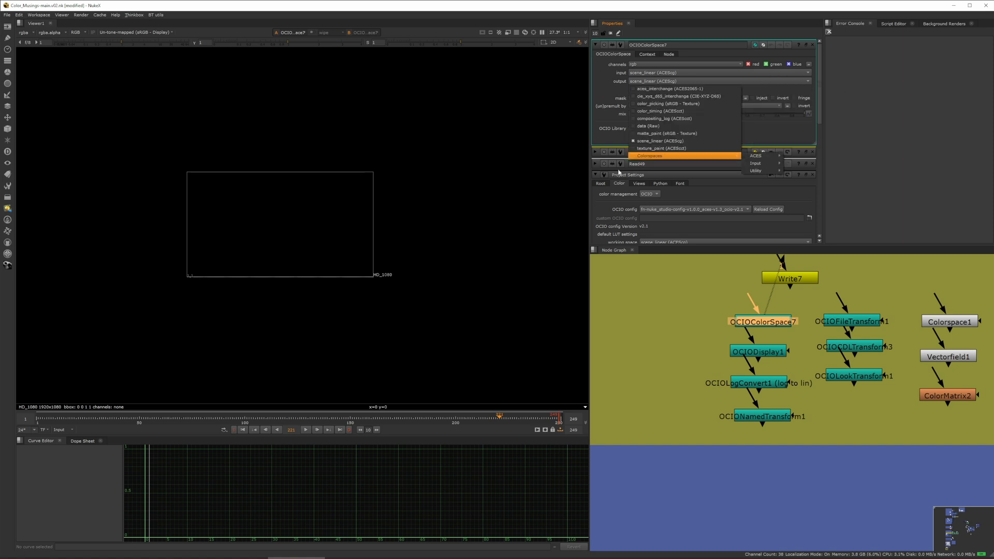
{"action": "left_click", "coordinate": [600, 76]}
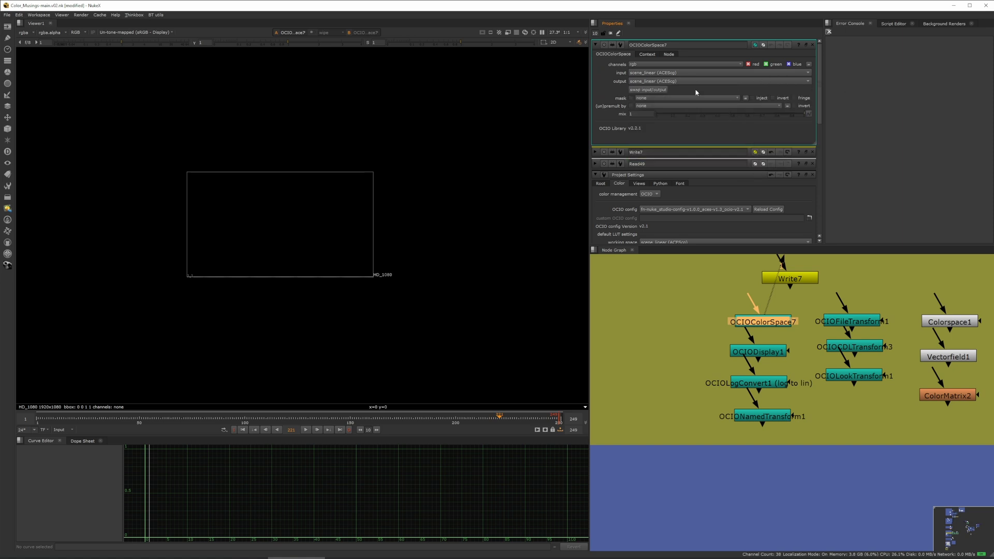
Open the OCIODisplay node and compare its display device list with the Viewer's display options.
{"action": "double_click", "coordinate": [777, 357]}
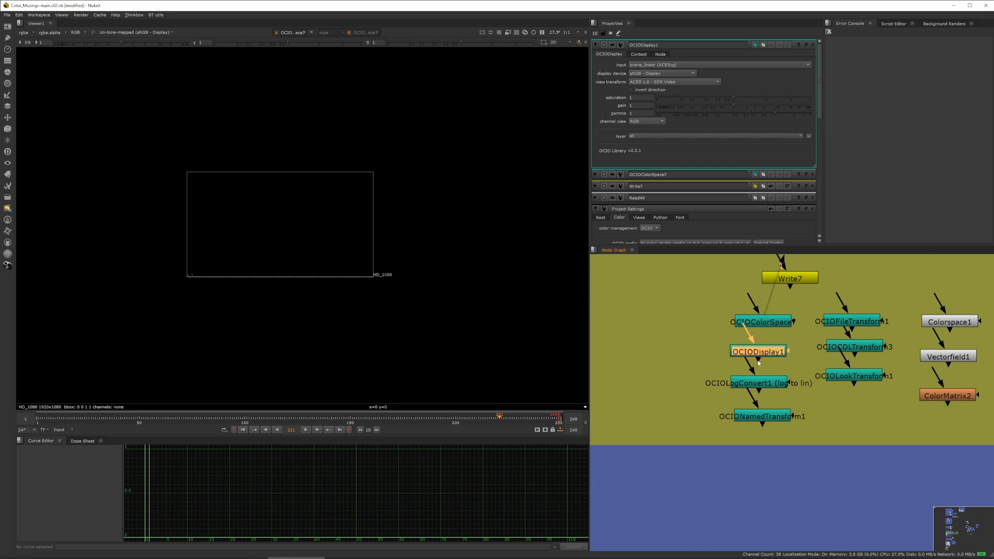
{"action": "left_click_drag", "start_coordinate": [760, 359], "coordinate": [756, 356]}
{"action": "left_click", "coordinate": [668, 73]}
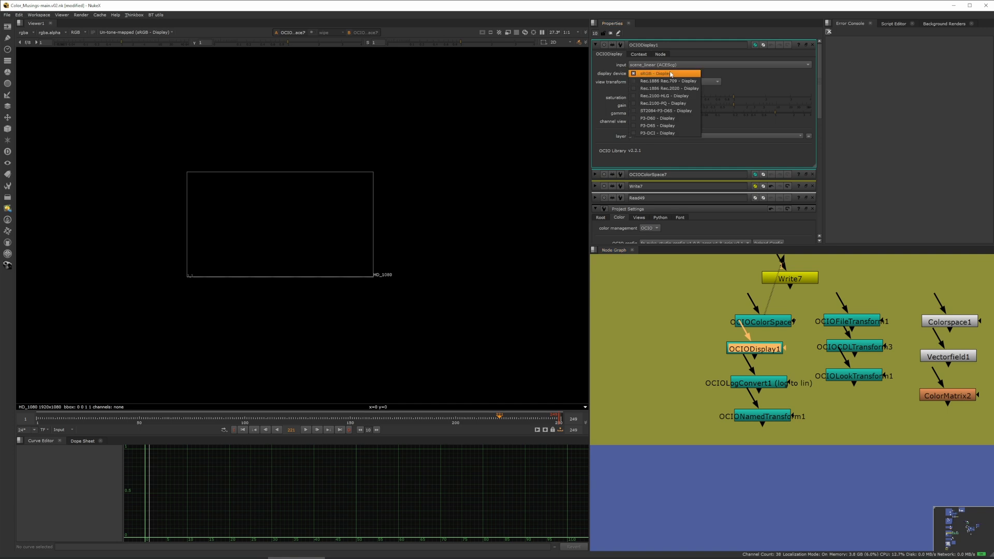
{"action": "left_click", "coordinate": [121, 32]}
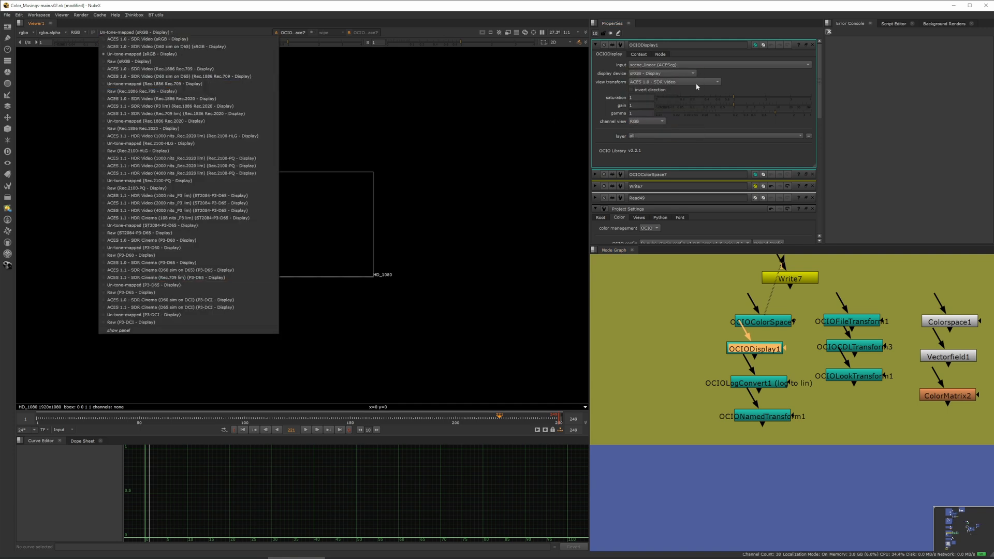
{"action": "left_click", "coordinate": [752, 88]}
Reopen the Write node's properties and change its transform type.
{"action": "double_click", "coordinate": [790, 279]}
{"action": "left_click", "coordinate": [653, 129]}
{"action": "left_click", "coordinate": [658, 138]}
Open the OCIOLogConvert node to review its operation options, and open the Project Settings.
{"action": "double_click", "coordinate": [766, 387]}
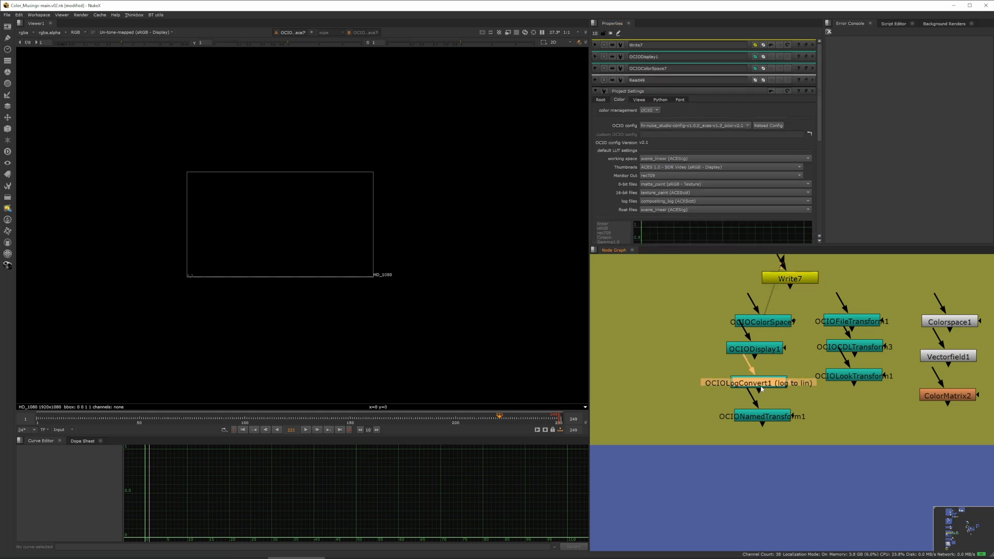
{"action": "left_click", "coordinate": [651, 73]}
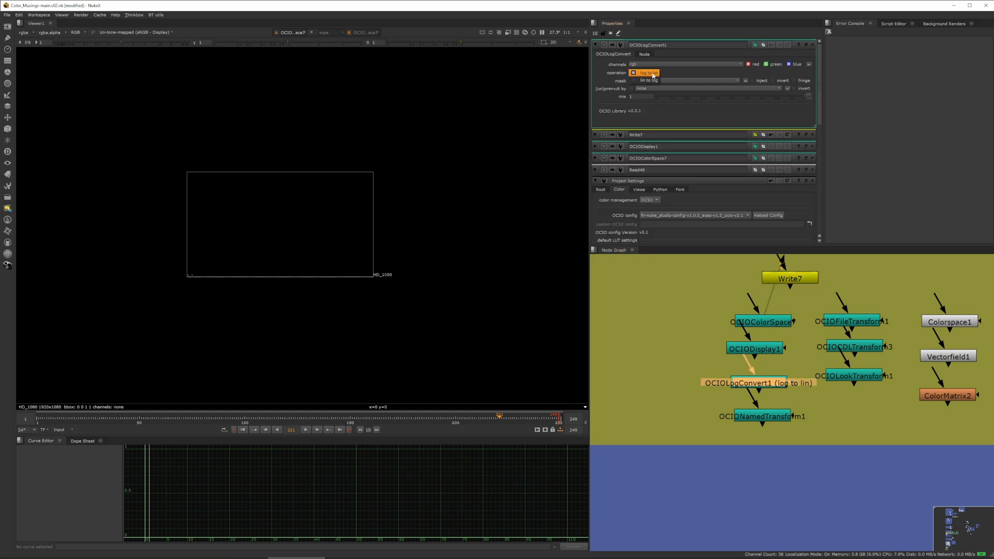
{"action": "left_click", "coordinate": [695, 82]}
{"action": "left_click", "coordinate": [678, 369]}
{"action": "key", "text": "s"}
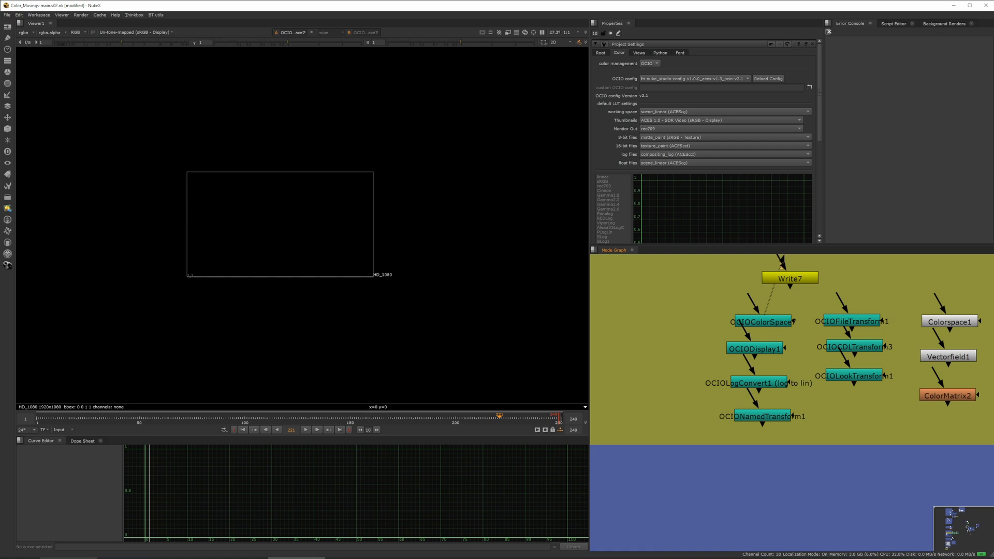
Open the fn-nuke_studio-config OCIO file in a text editor and examine its roles section.
{"action": "key", "text": "alt+Tab"}
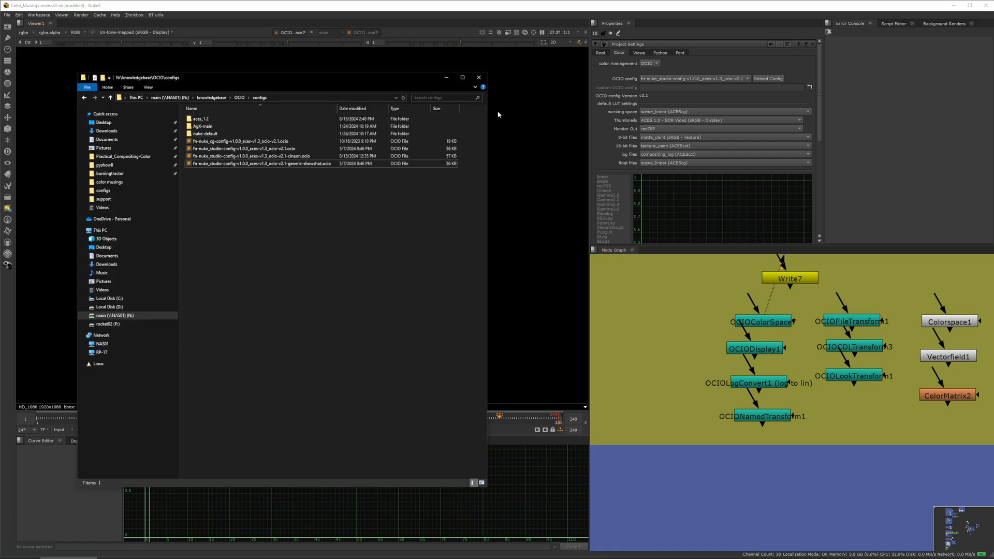
{"action": "double_click", "coordinate": [265, 150]}
{"action": "scroll", "coordinate": [547, 200], "scroll_direction": "down", "scroll_amount": 3}
{"action": "left_click_drag", "start_coordinate": [469, 167], "coordinate": [592, 230]}
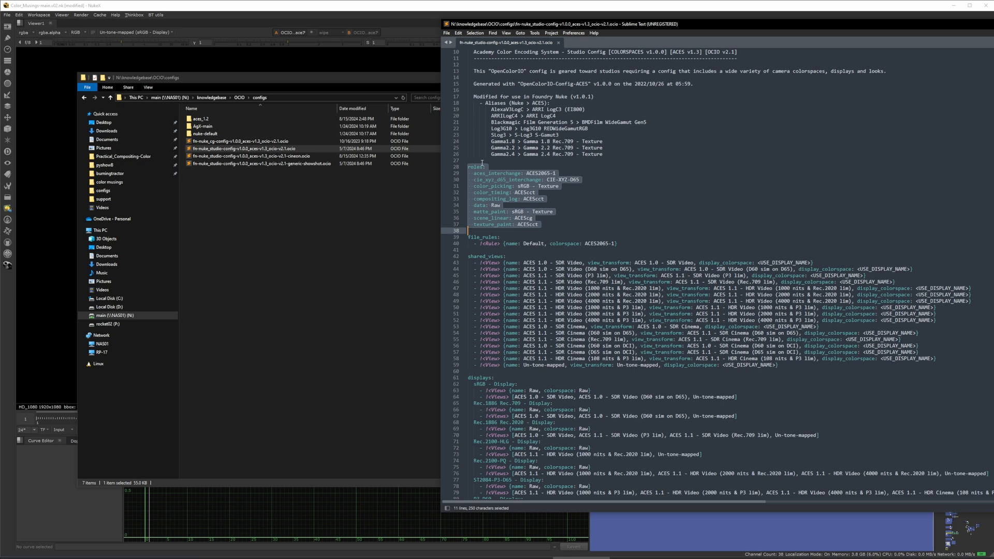
{"action": "left_click", "coordinate": [574, 218]}
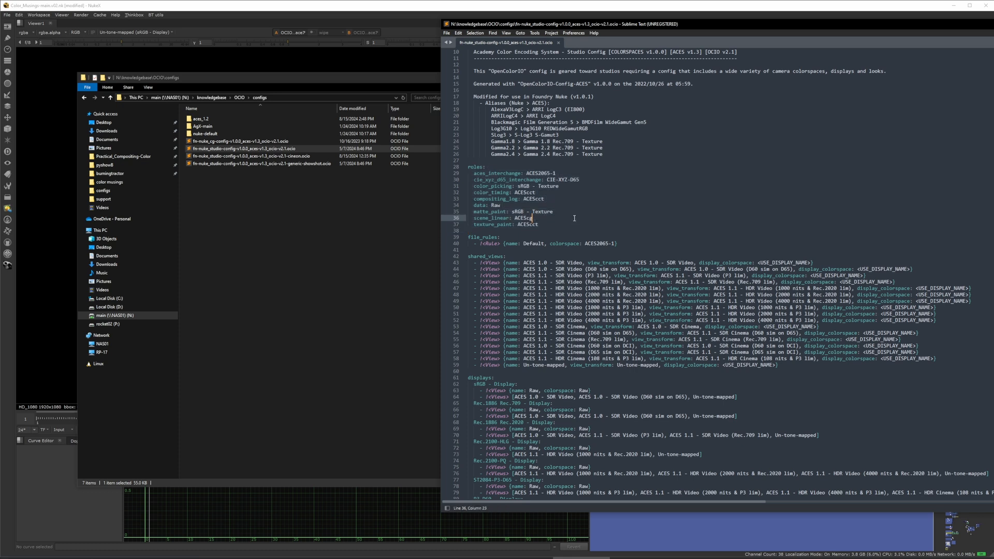
{"action": "left_click", "coordinate": [529, 201]}
{"action": "double_click", "coordinate": [529, 201]}
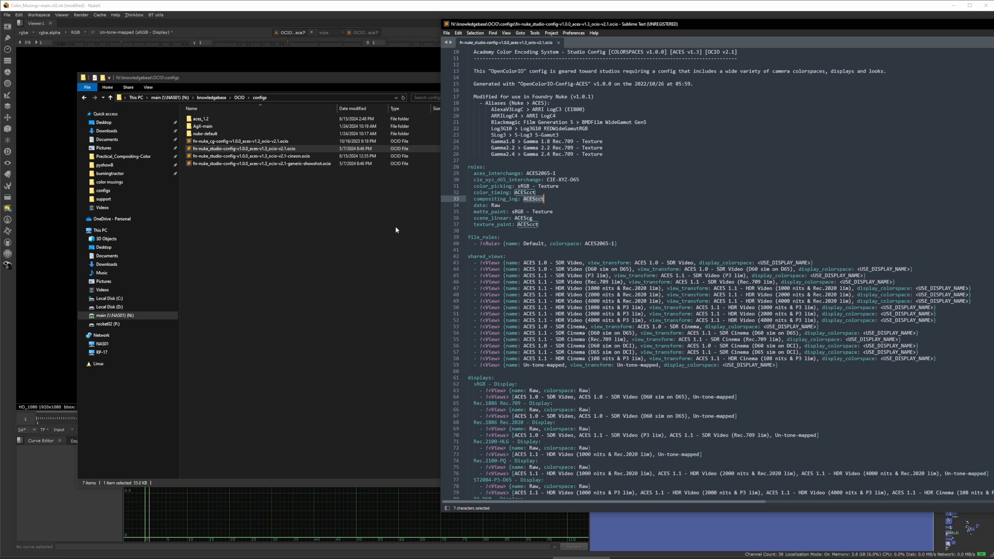
{"action": "left_click", "coordinate": [792, 520]}
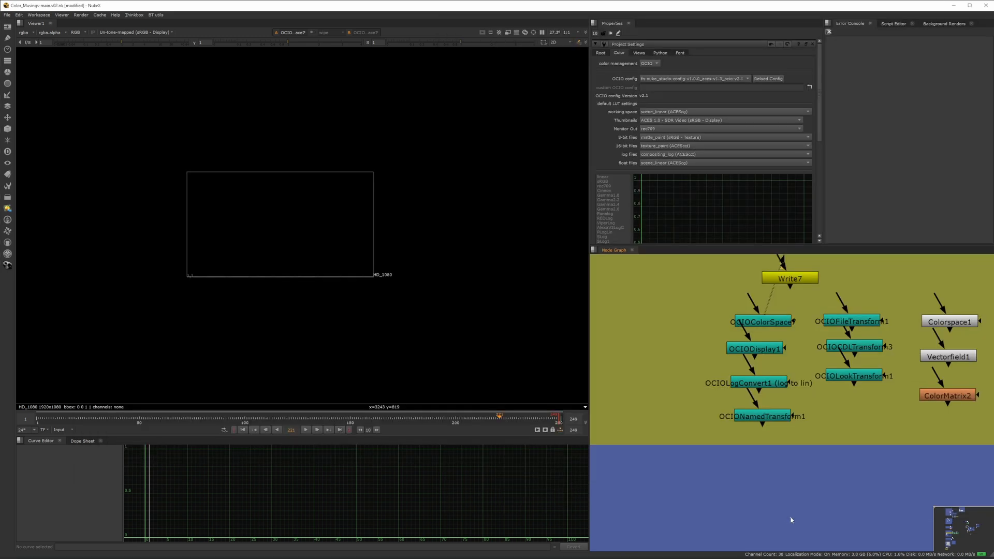
Open the OCIONamedTransform node and browse its list of named transforms.
{"action": "double_click", "coordinate": [772, 385]}
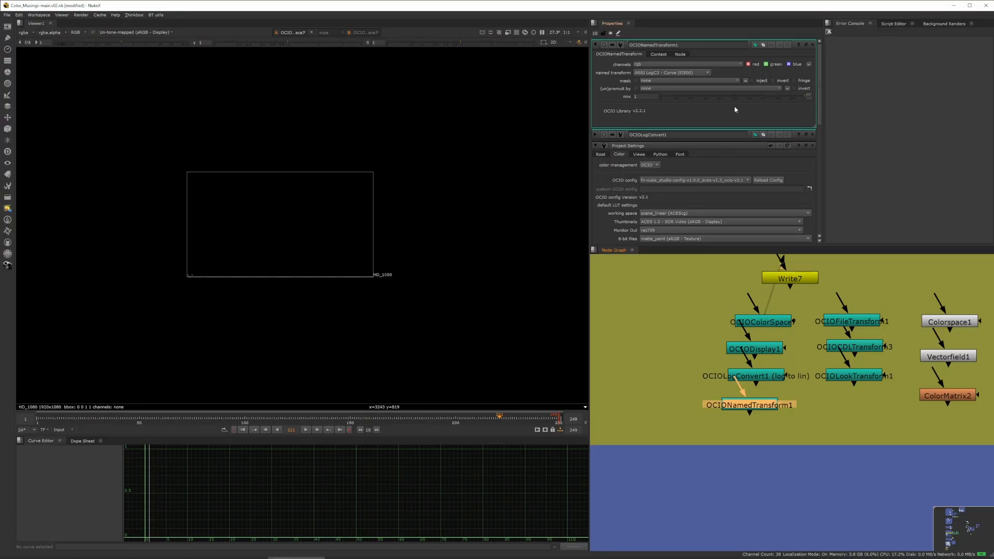
{"action": "left_click", "coordinate": [672, 72]}
{"action": "mouse_move", "coordinate": [653, 88]}
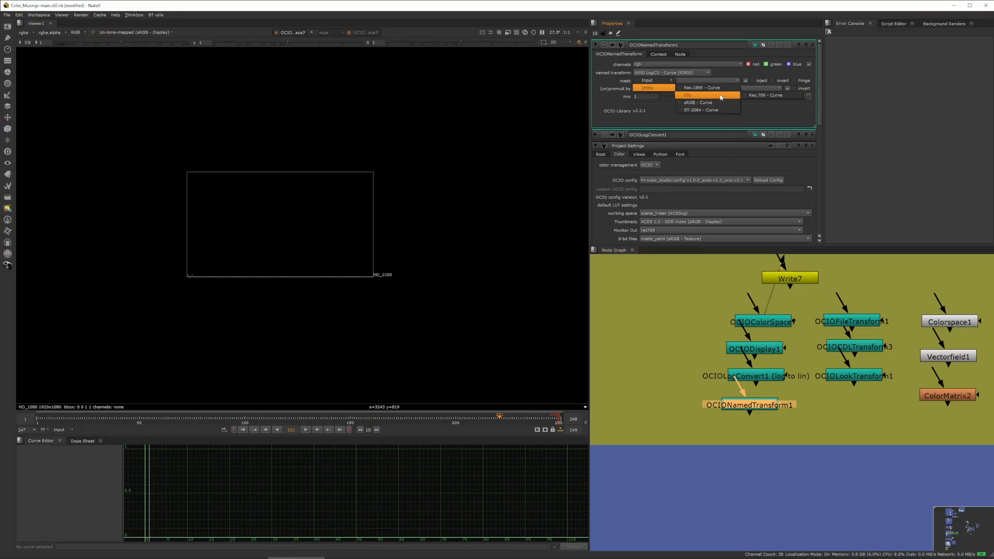
{"action": "mouse_move", "coordinate": [699, 111]}
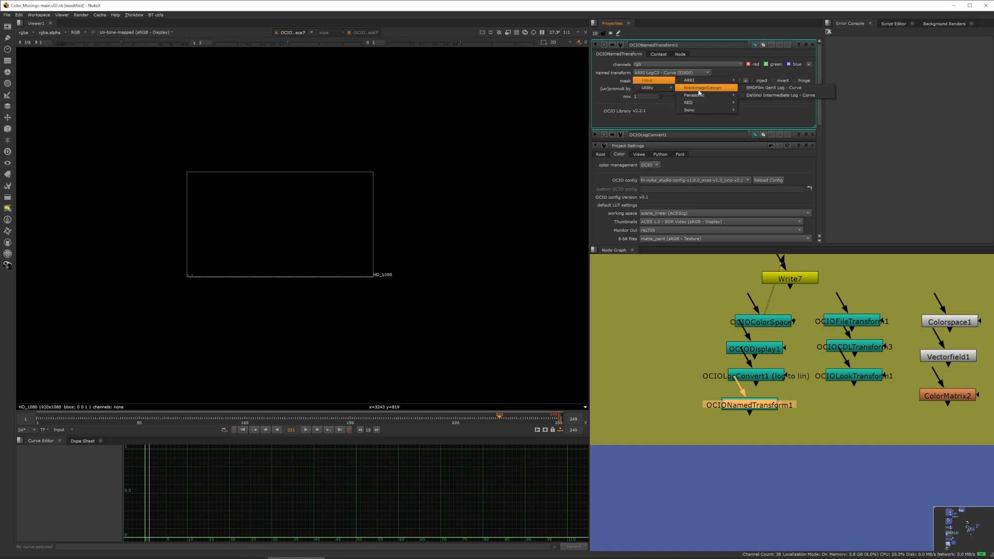
{"action": "mouse_move", "coordinate": [712, 81]}
Open the OCIOFileTransform node and browse for a transform file, then cancel the file browser.
{"action": "double_click", "coordinate": [874, 323]}
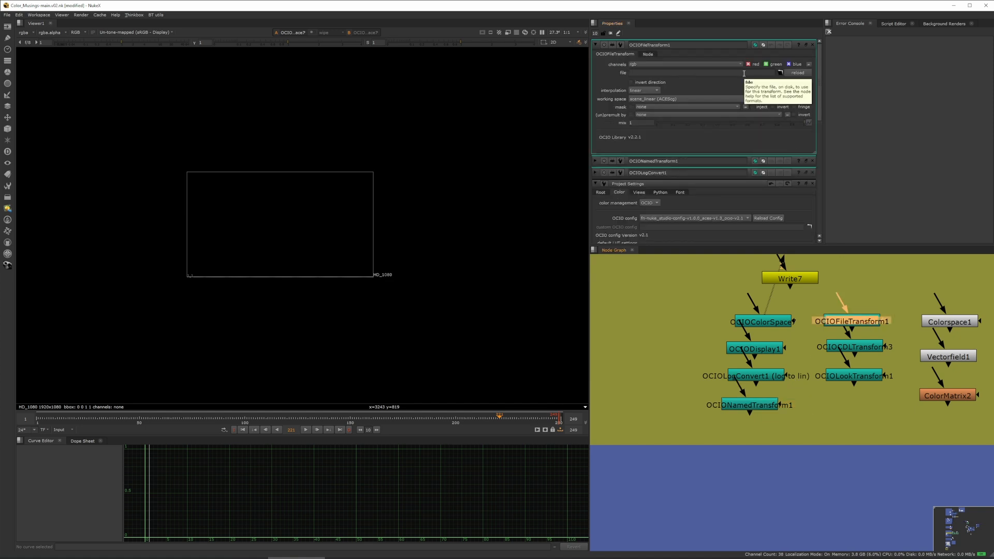
{"action": "double_click", "coordinate": [760, 407]}
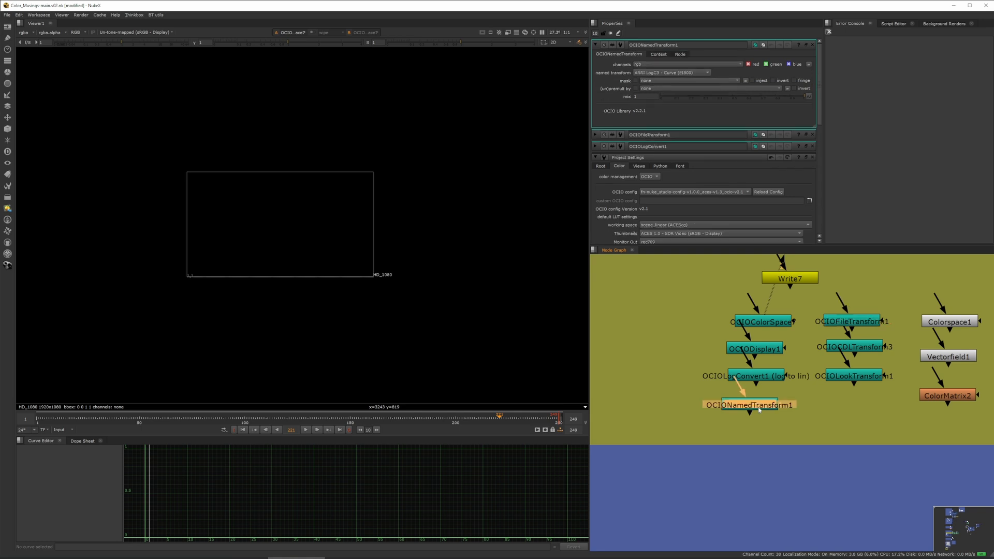
{"action": "double_click", "coordinate": [852, 323]}
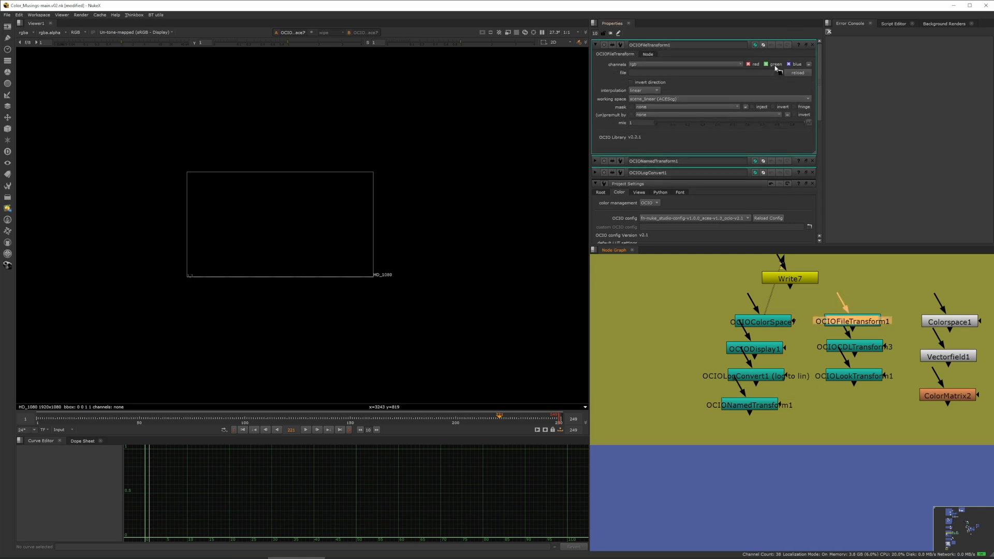
{"action": "left_click", "coordinate": [780, 73]}
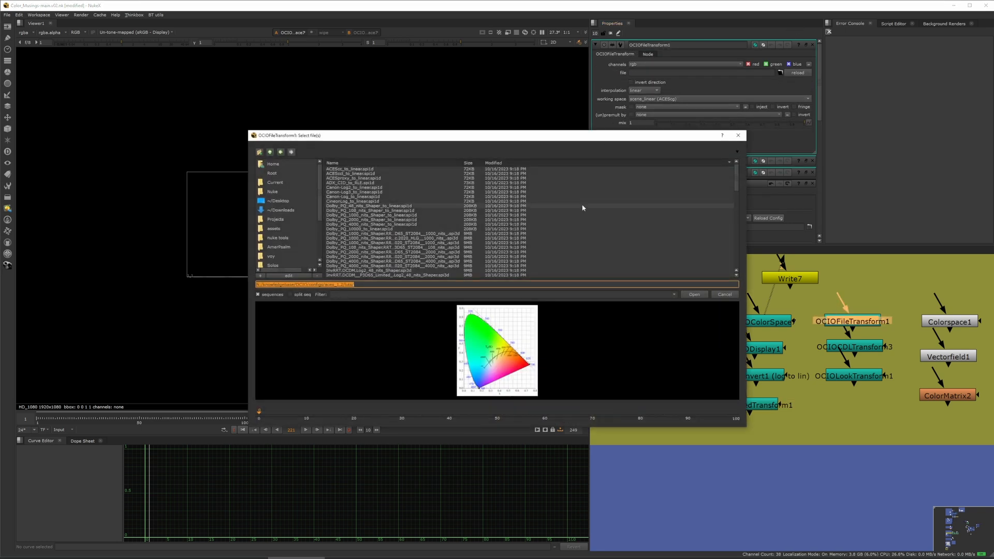
{"action": "left_click", "coordinate": [725, 296]}
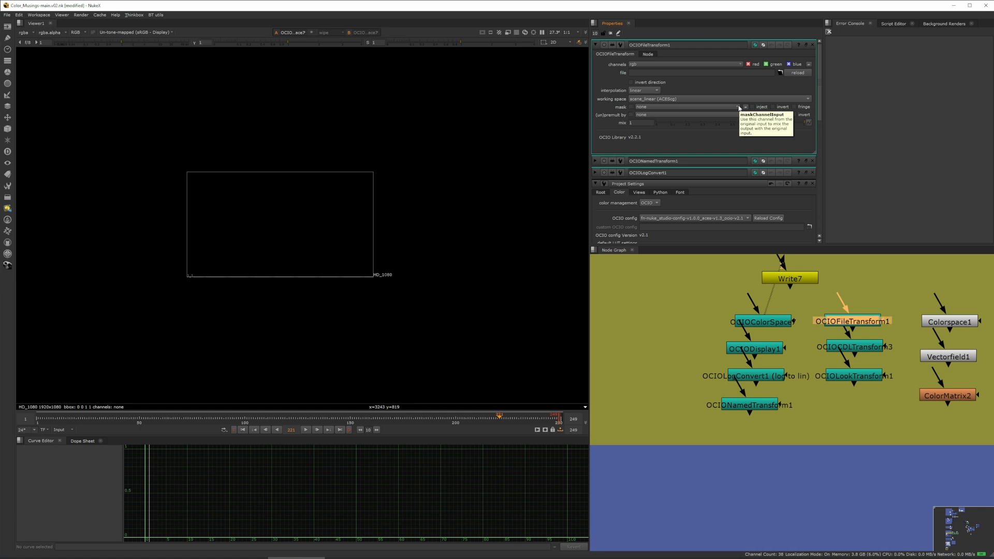
Open the OCIOLookTransform node and review its input colorspace and look settings.
{"action": "double_click", "coordinate": [874, 346]}
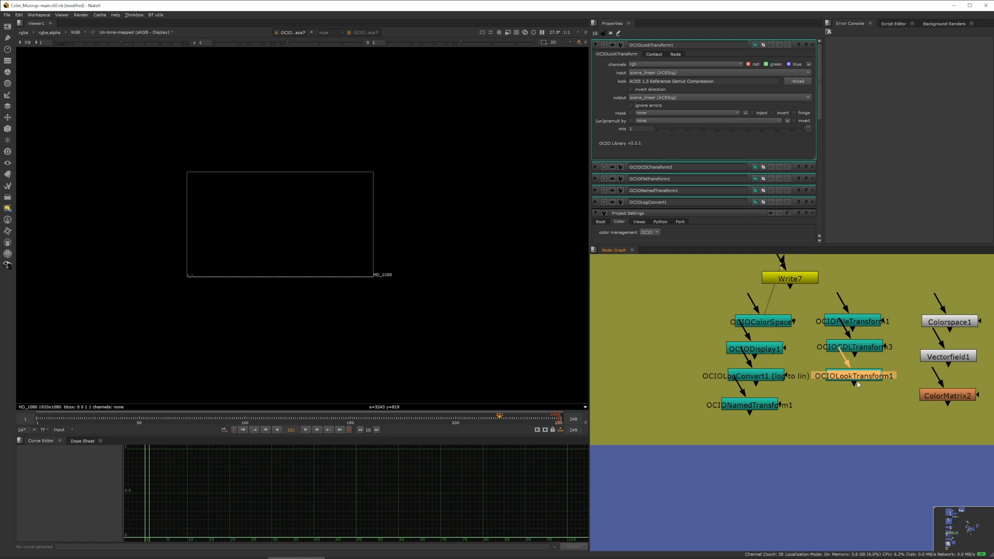
{"action": "left_click", "coordinate": [647, 73]}
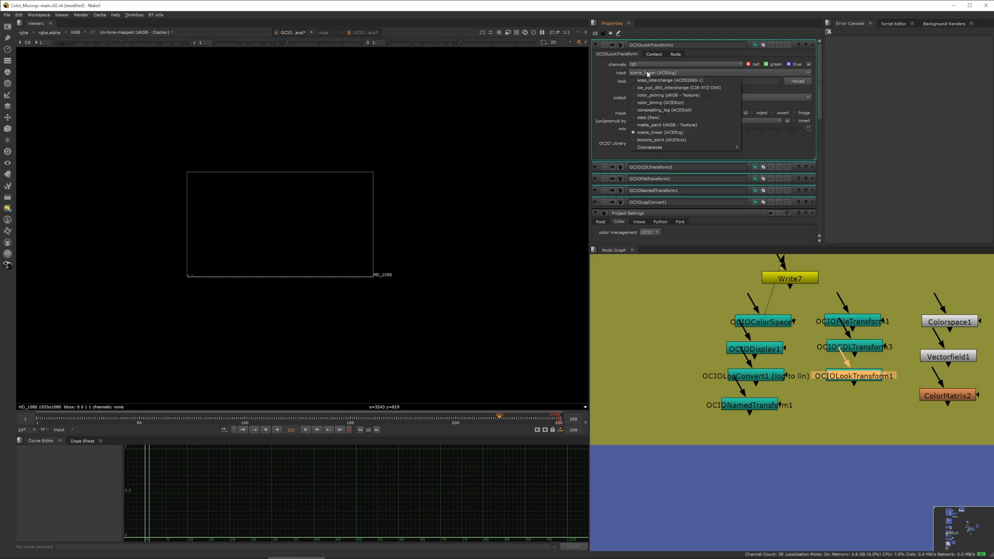
{"action": "left_click", "coordinate": [601, 83]}
{"action": "triple_click", "coordinate": [696, 83]}
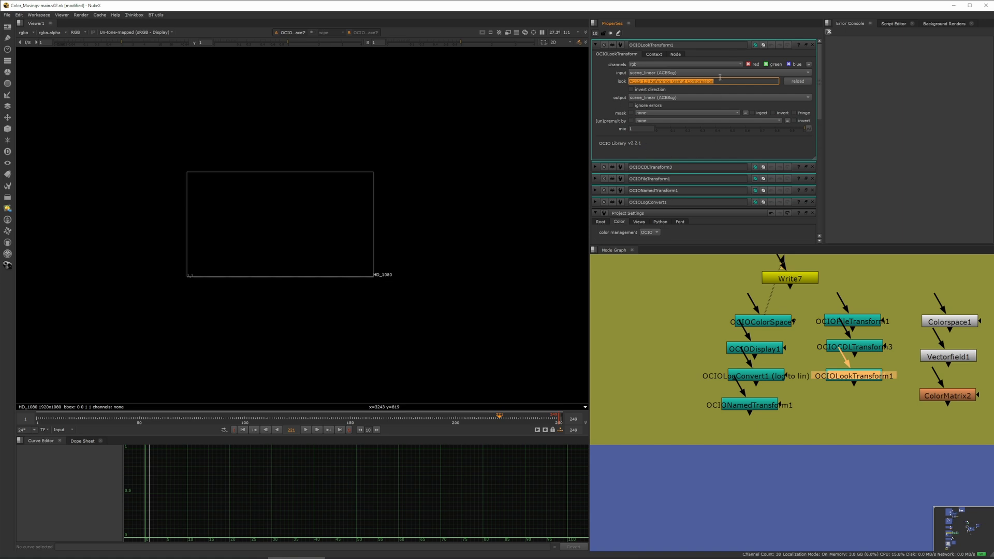
{"action": "left_click", "coordinate": [610, 89]}
{"action": "triple_click", "coordinate": [711, 80]}
Open the legacy Colorspace node and review its input and output colorspace lists.
{"action": "left_click", "coordinate": [862, 378]}
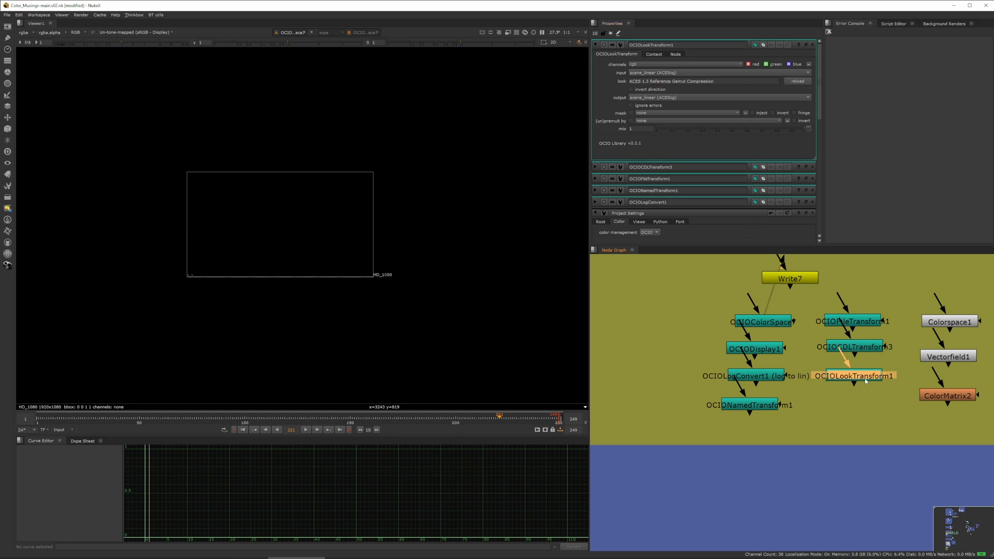
{"action": "left_click", "coordinate": [869, 407]}
{"action": "left_click", "coordinate": [865, 378]}
{"action": "middle_click_drag", "start_coordinate": [895, 319], "coordinate": [836, 354]}
{"action": "scroll", "coordinate": [772, 349], "scroll_direction": "down", "scroll_amount": 2}
{"action": "scroll", "coordinate": [843, 355], "scroll_direction": "up", "scroll_amount": 1}
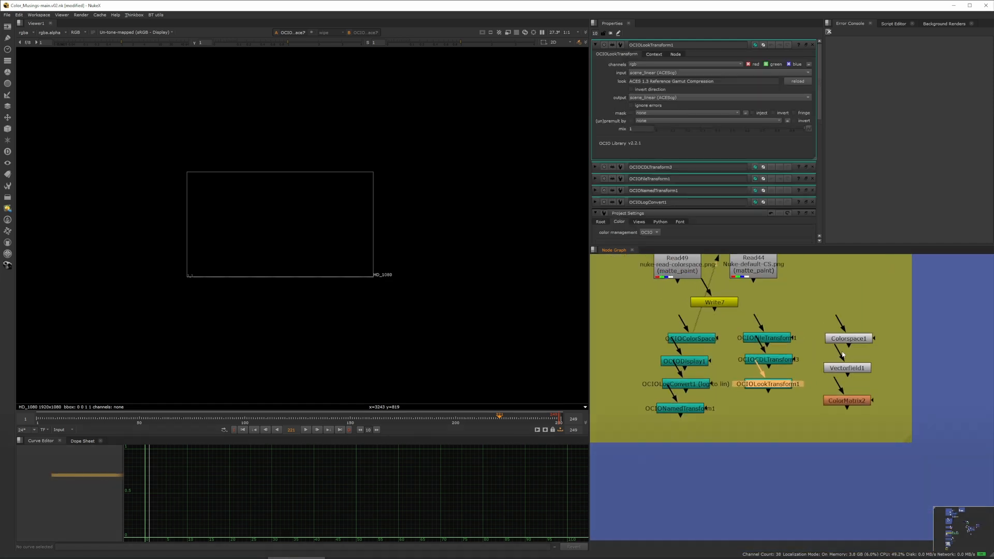
{"action": "left_click", "coordinate": [852, 341]}
{"action": "double_click", "coordinate": [852, 340]}
{"action": "left_click", "coordinate": [701, 73]}
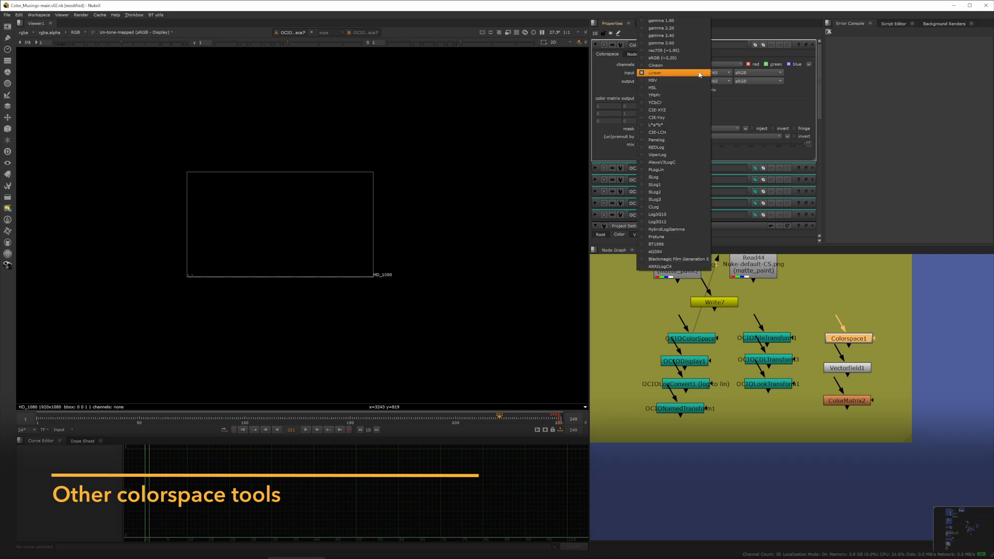
{"action": "left_click", "coordinate": [601, 78]}
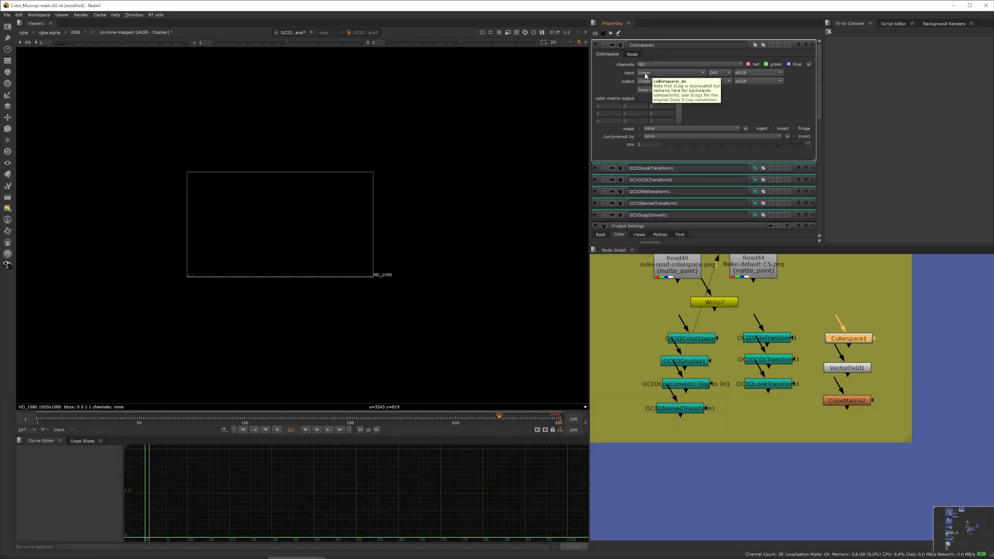
{"action": "left_click", "coordinate": [658, 75]}
{"action": "left_click", "coordinate": [619, 76]}
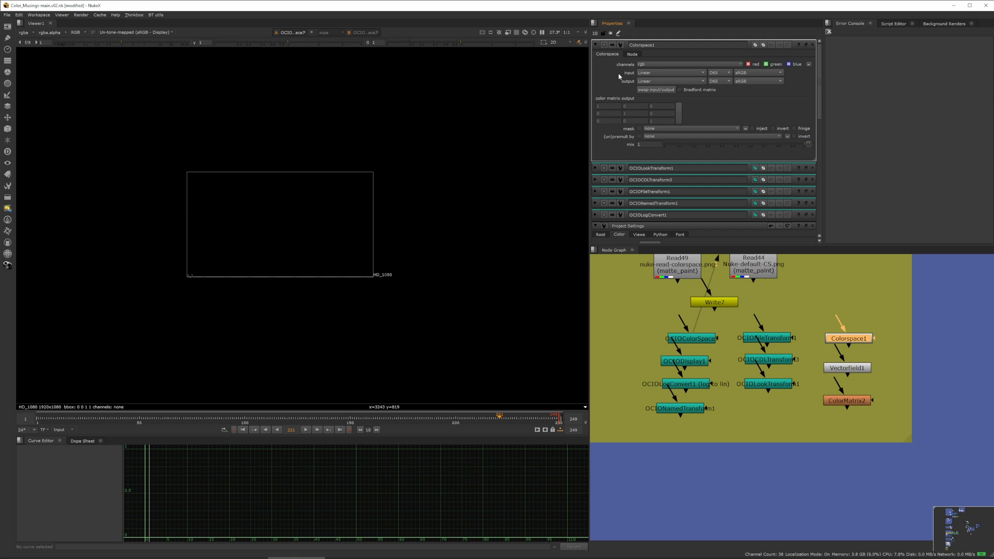
{"action": "left_click", "coordinate": [658, 74]}
{"action": "left_click", "coordinate": [622, 114]}
Review the Colorspace node's illuminant and primaries options for input and output.
{"action": "left_click", "coordinate": [713, 74]}
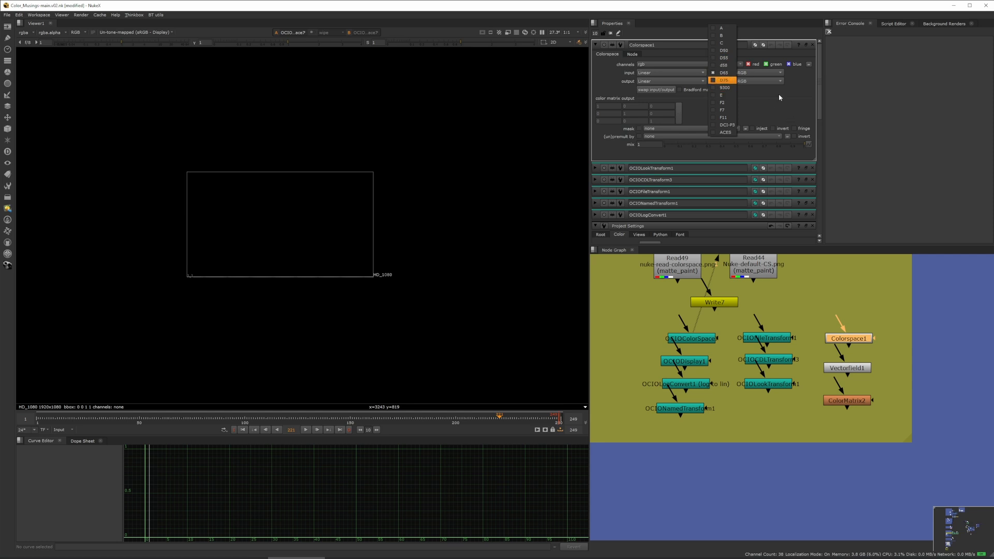
{"action": "left_click", "coordinate": [724, 74]}
{"action": "left_click", "coordinate": [758, 73]}
{"action": "left_click", "coordinate": [795, 95]}
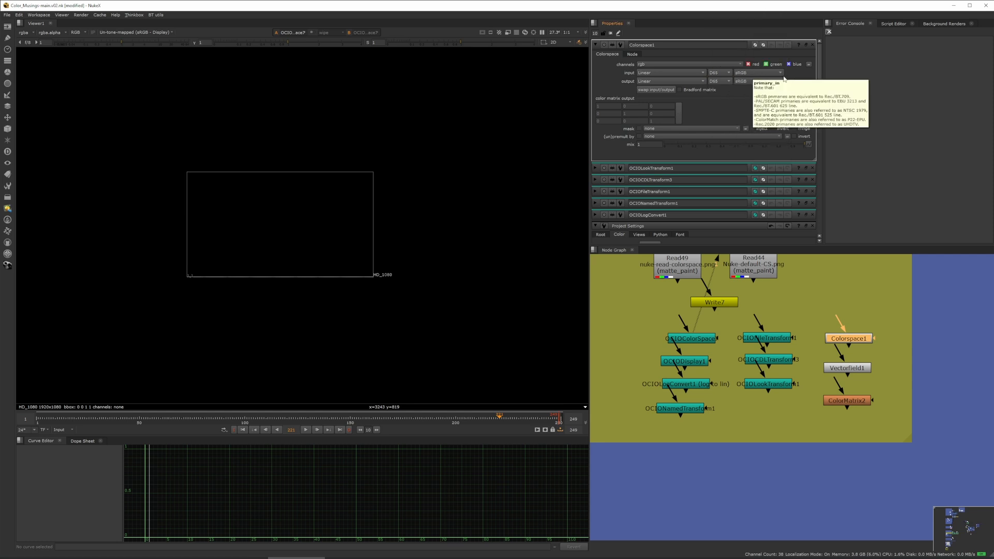
{"action": "left_click", "coordinate": [755, 79]}
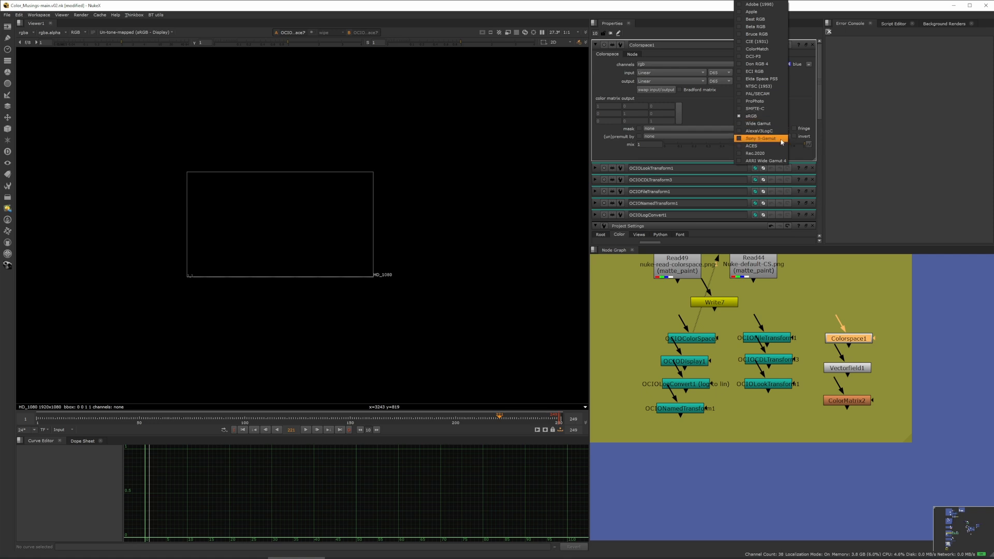
{"action": "left_click", "coordinate": [891, 110]}
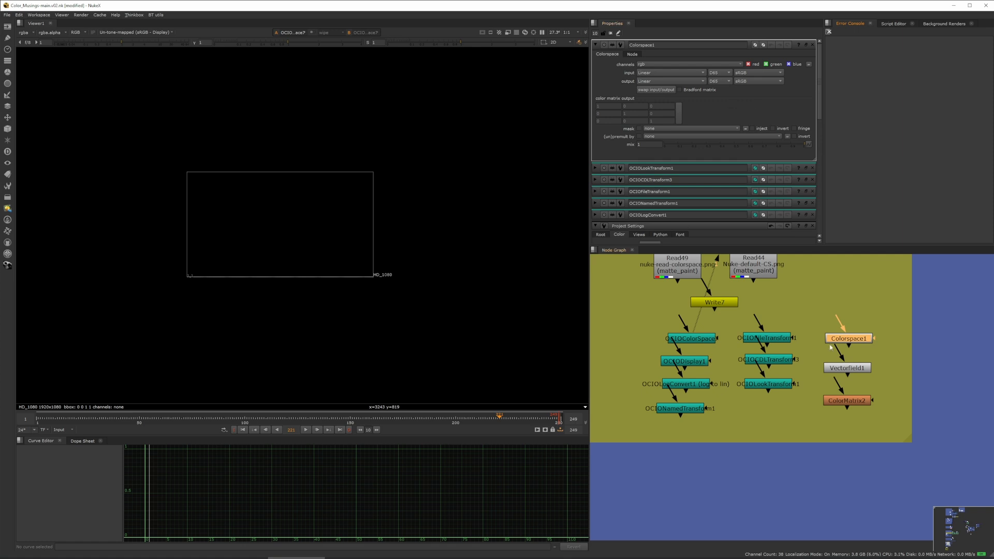
Open the Vectorfield and ColorMatrix node properties and add an Expression node beneath the ColorMatrix node.
{"action": "double_click", "coordinate": [851, 368]}
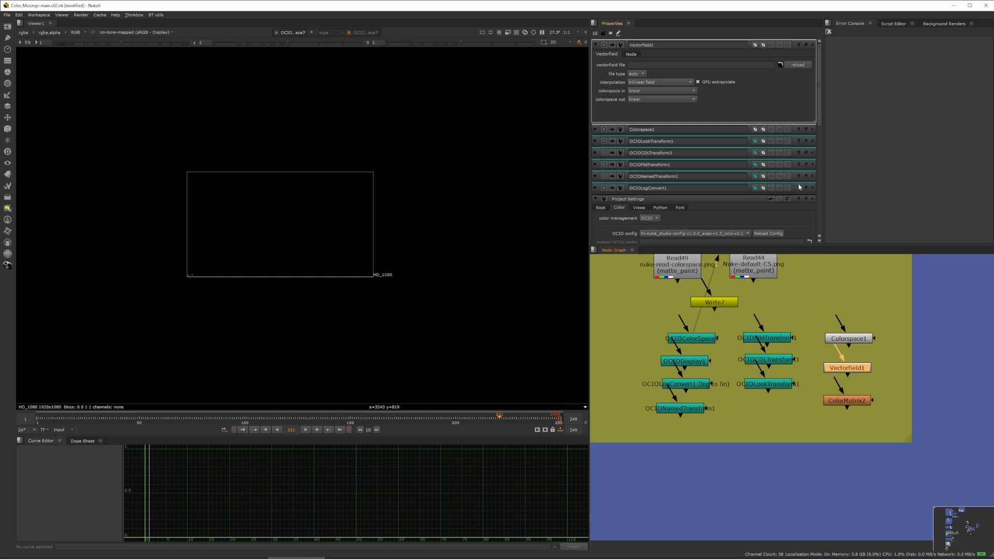
{"action": "double_click", "coordinate": [857, 402]}
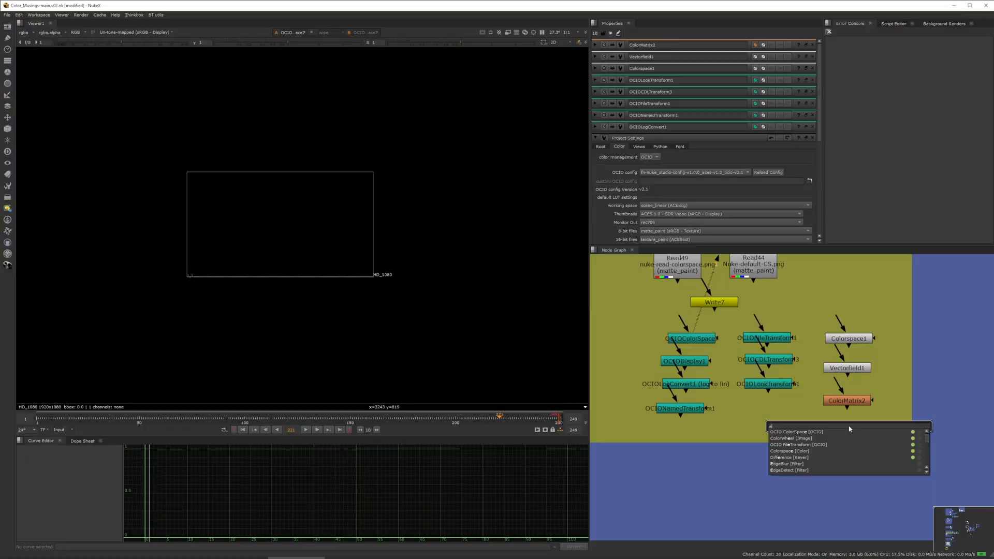
{"action": "type", "text": "posure [Color"}
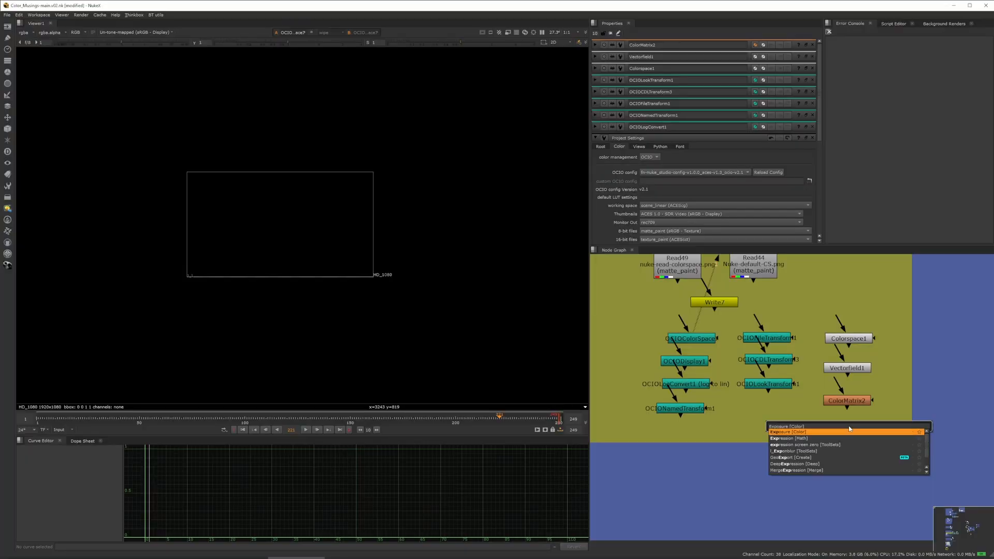
{"action": "key", "text": "Down"}
{"action": "key", "text": "Return"}
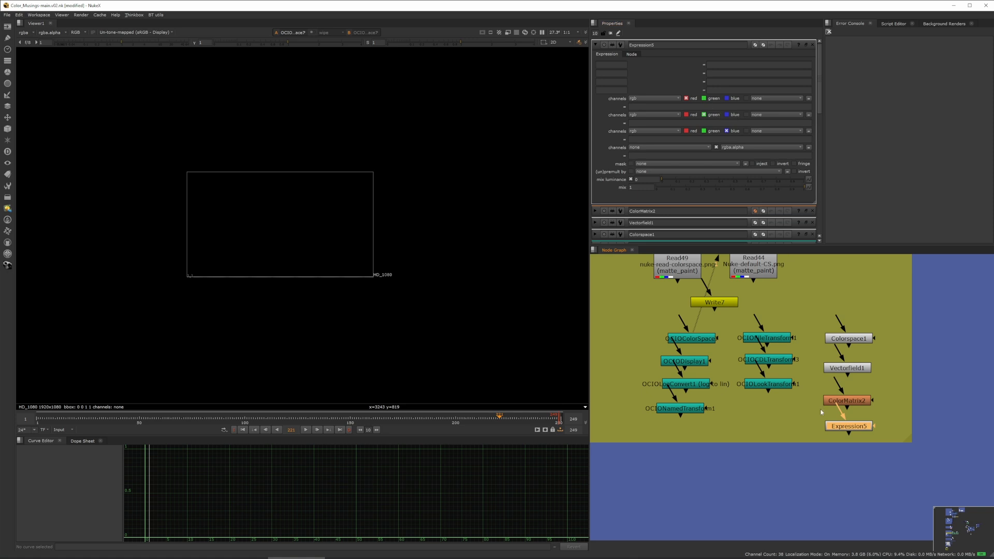
Select the Colorspace, Vectorfield, ColorMatrix and Expression nodes and nudge them upward together.
{"action": "scroll", "coordinate": [822, 413], "scroll_direction": "down", "scroll_amount": 2}
{"action": "left_click_drag", "start_coordinate": [872, 410], "coordinate": [811, 464]}
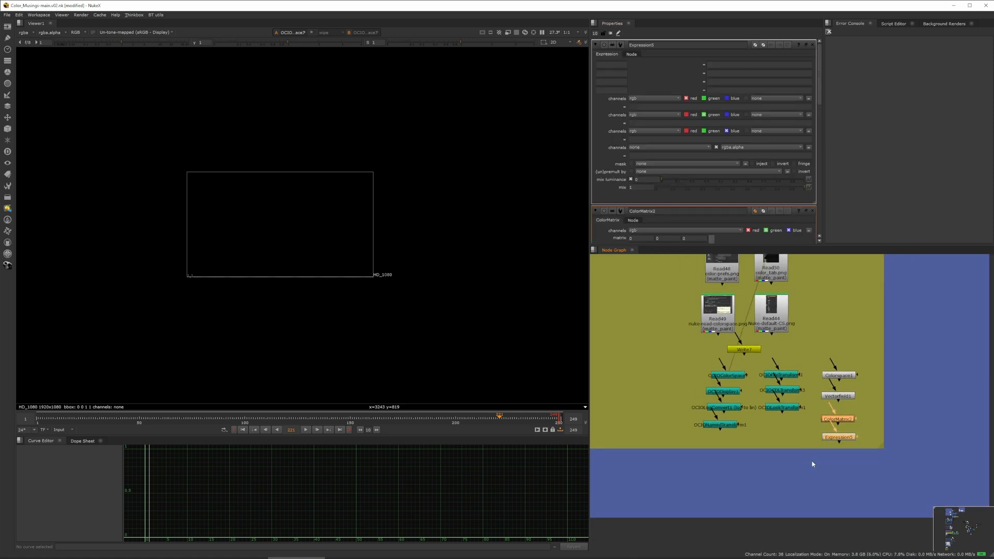
{"action": "left_click", "coordinate": [857, 406]}
{"action": "key", "text": "s"}
{"action": "middle_click_drag", "start_coordinate": [837, 386], "coordinate": [835, 365]}
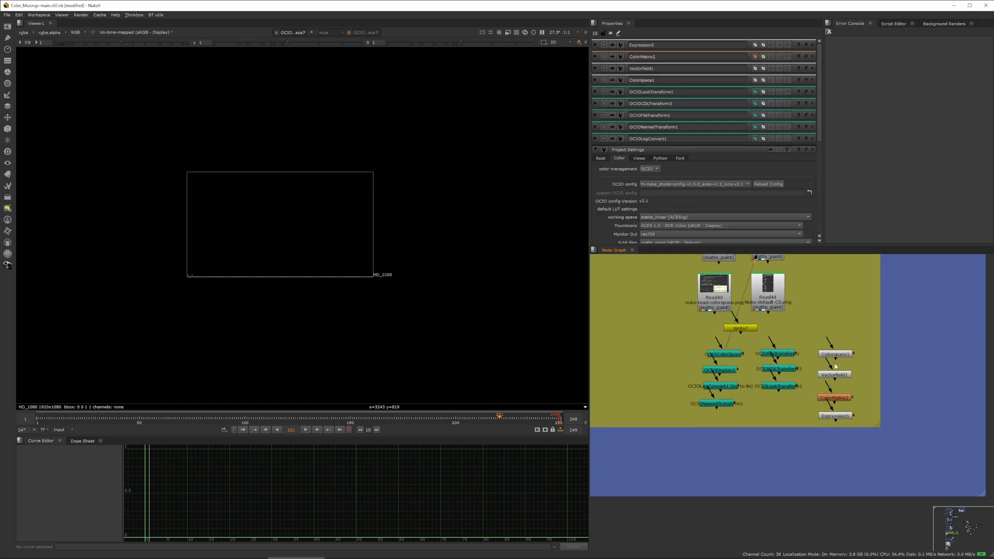
{"action": "left_click_drag", "start_coordinate": [811, 351], "coordinate": [876, 452]}
{"action": "left_click_drag", "start_coordinate": [845, 418], "coordinate": [845, 405]}
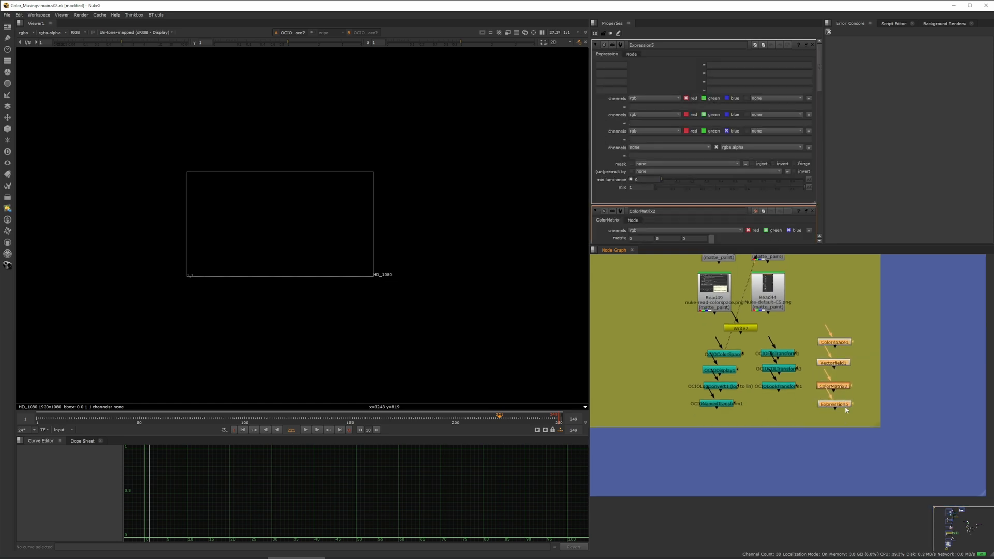
{"action": "left_click", "coordinate": [868, 391]}
{"action": "scroll", "coordinate": [868, 392], "scroll_direction": "down", "scroll_amount": 6}
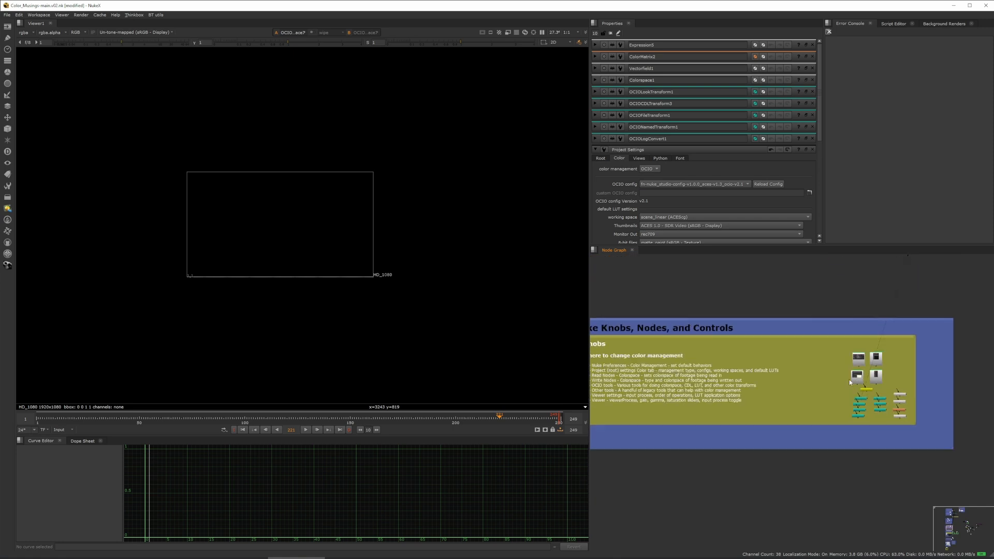
{"action": "middle_click_drag", "start_coordinate": [811, 366], "coordinate": [817, 368]}
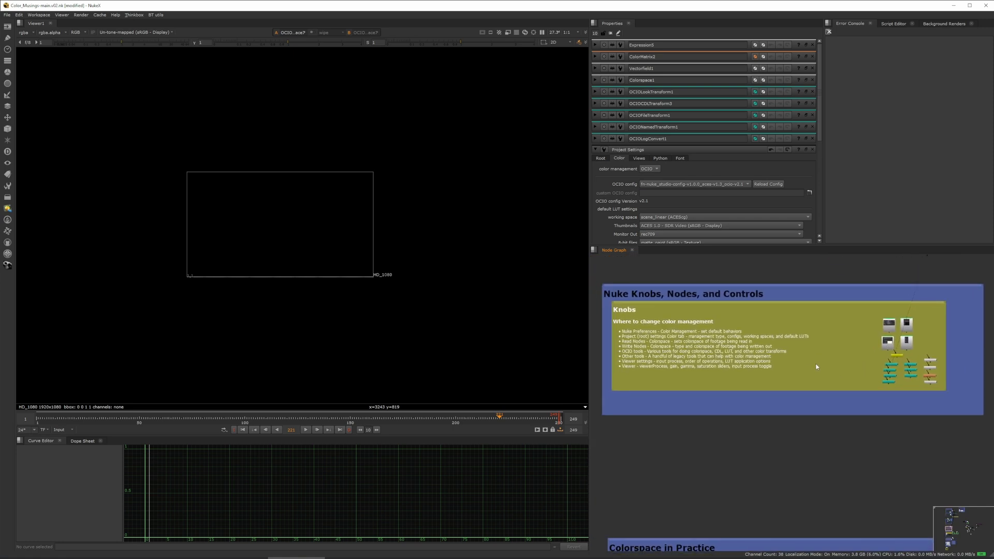